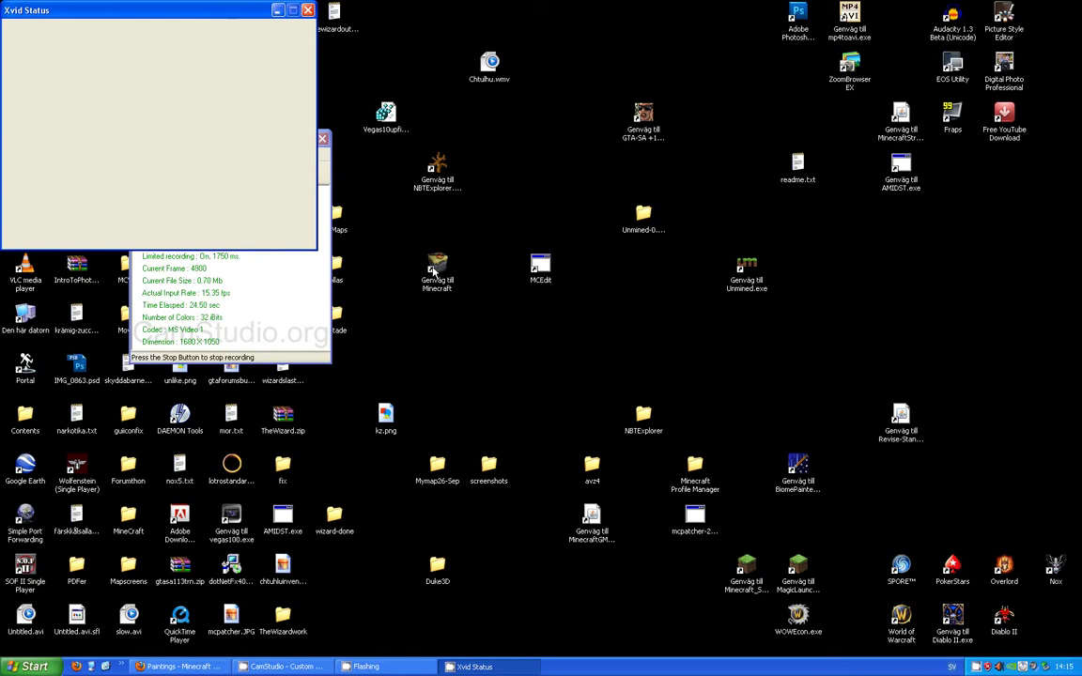
Step: Launch Minecraft, maximize the launcher, log in with the saved account and load the first saved singleplayer world
left_click(436, 269)
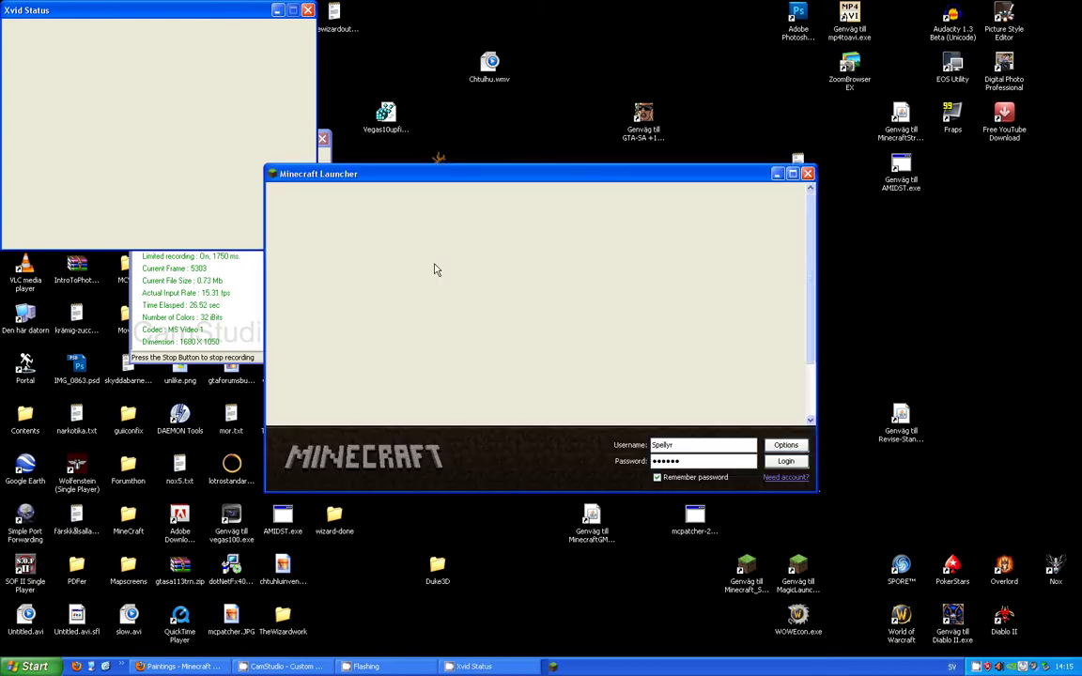
left_click(791, 175)
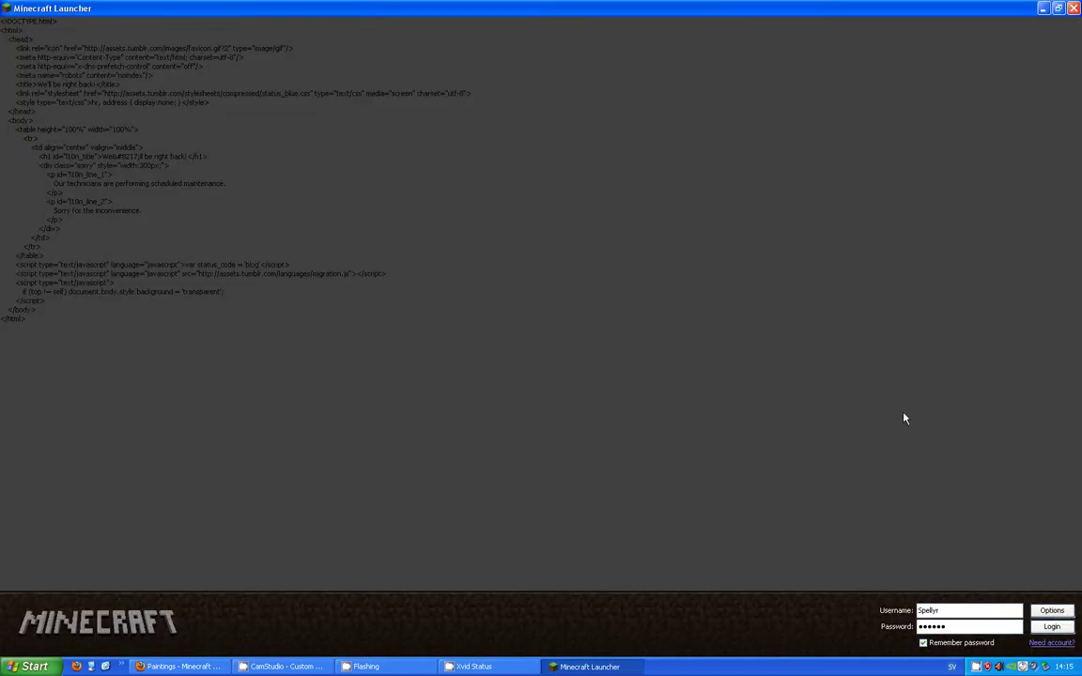
key("Return")
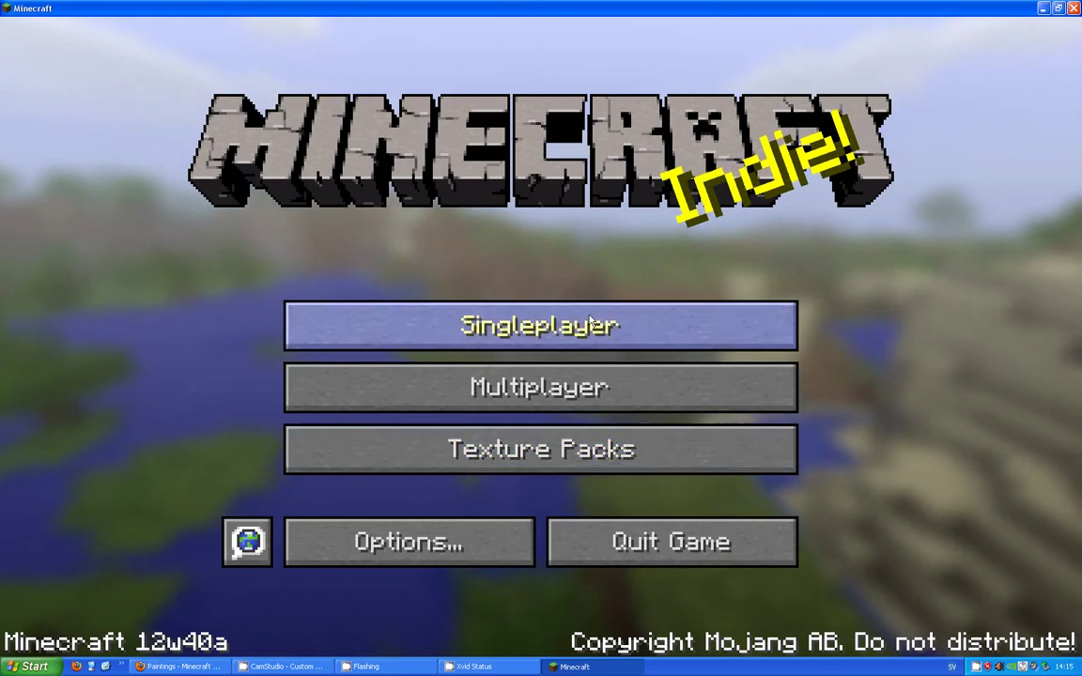
left_click(590, 321)
double_click(449, 167)
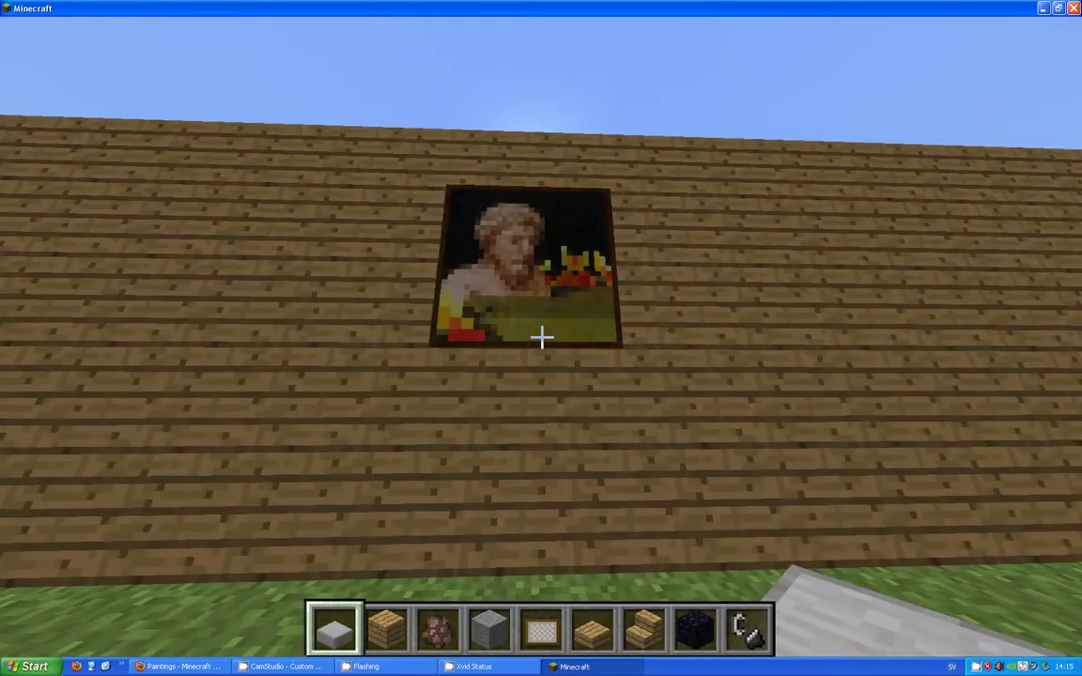
Step: Remove the bust painting from the plank wall, equip the painting item and hang a new painting there
key("s")
left_click(541, 336)
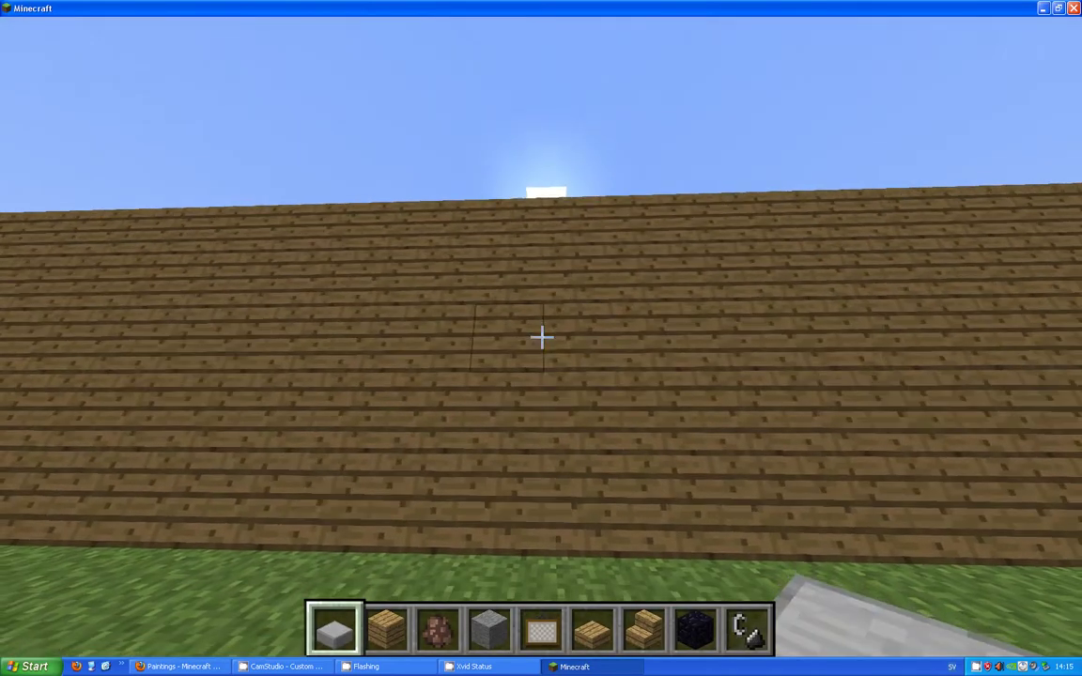
scroll(541, 336, "up", 5)
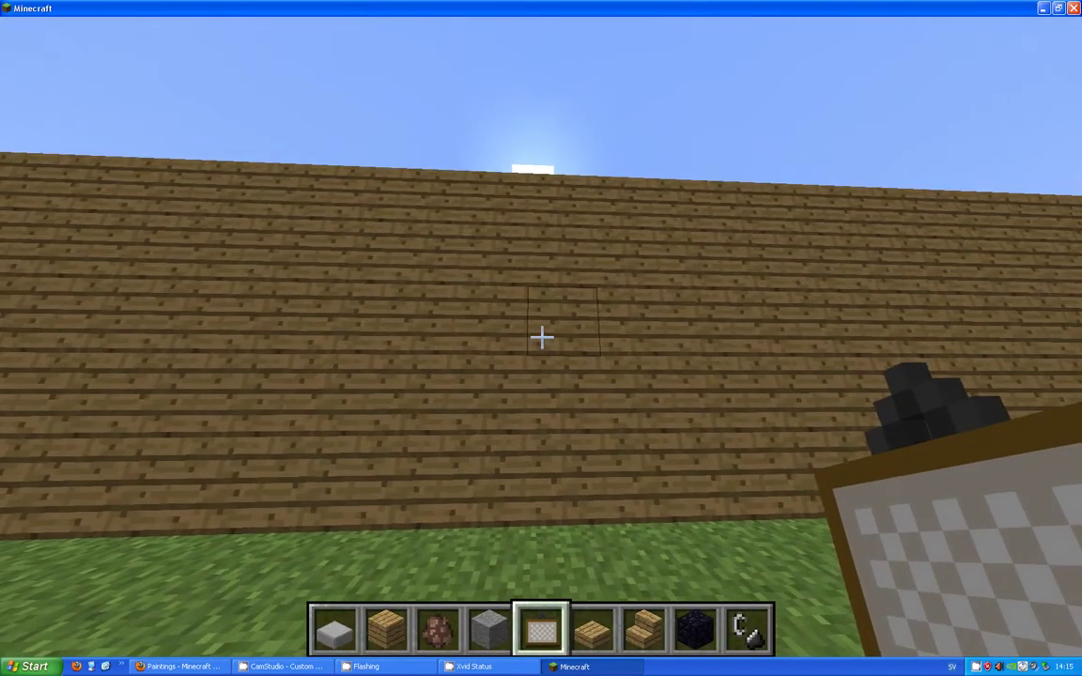
right_click(541, 336)
key("s")
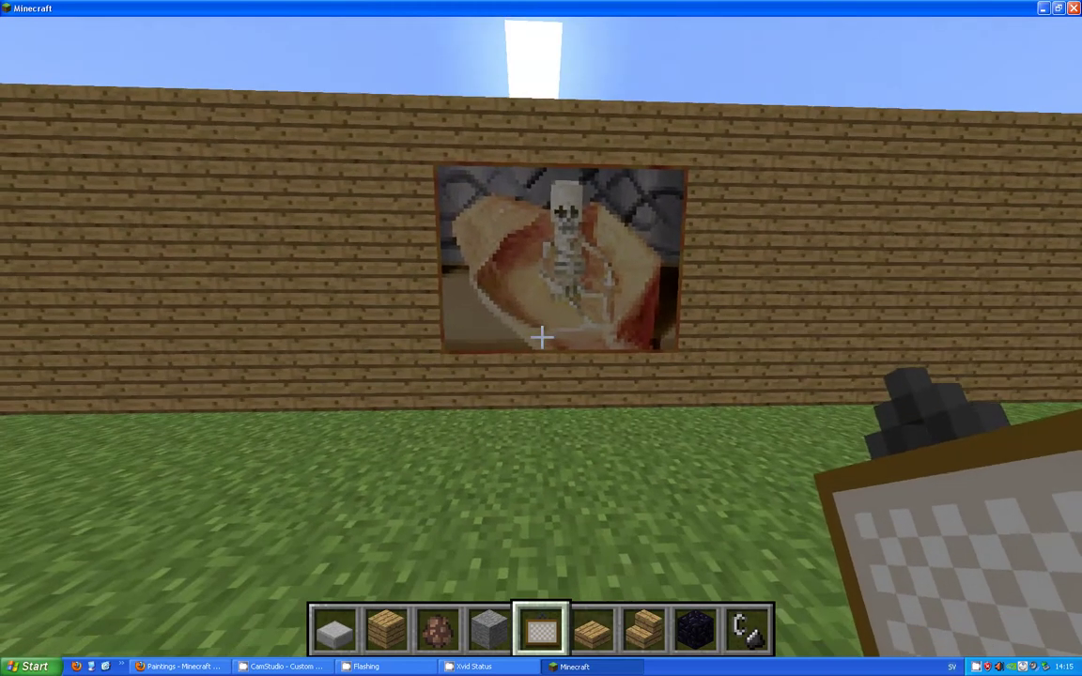
key("w")
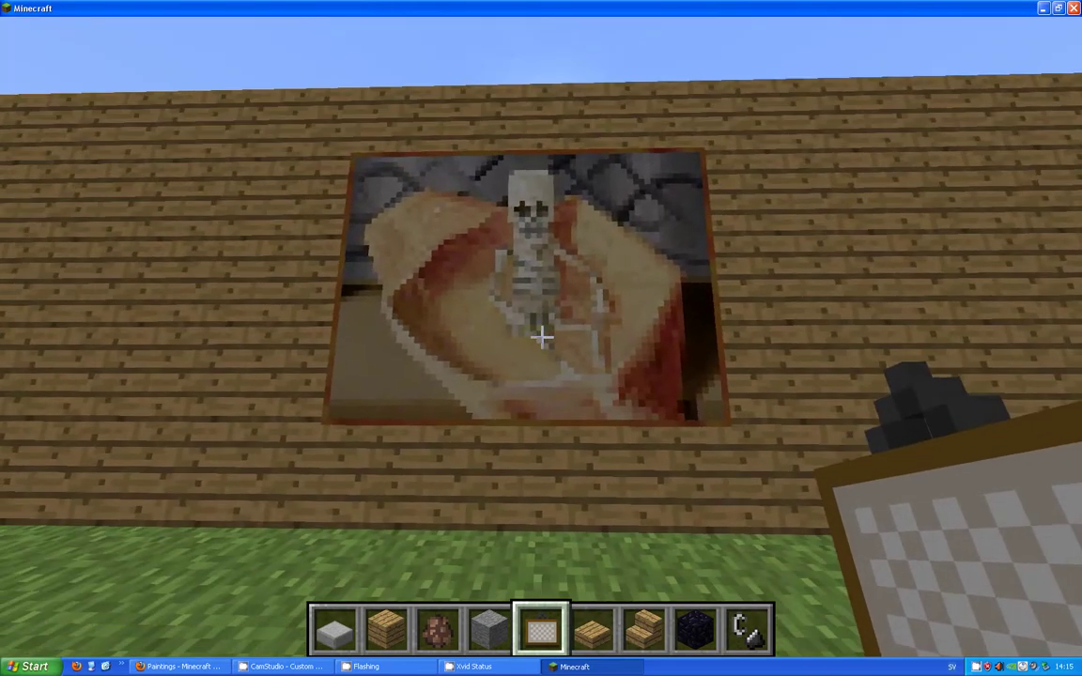
Step: Take down the painting and hang another on the plank wall, repeating this twice to get different random motifs
left_click(541, 337)
right_click(541, 336)
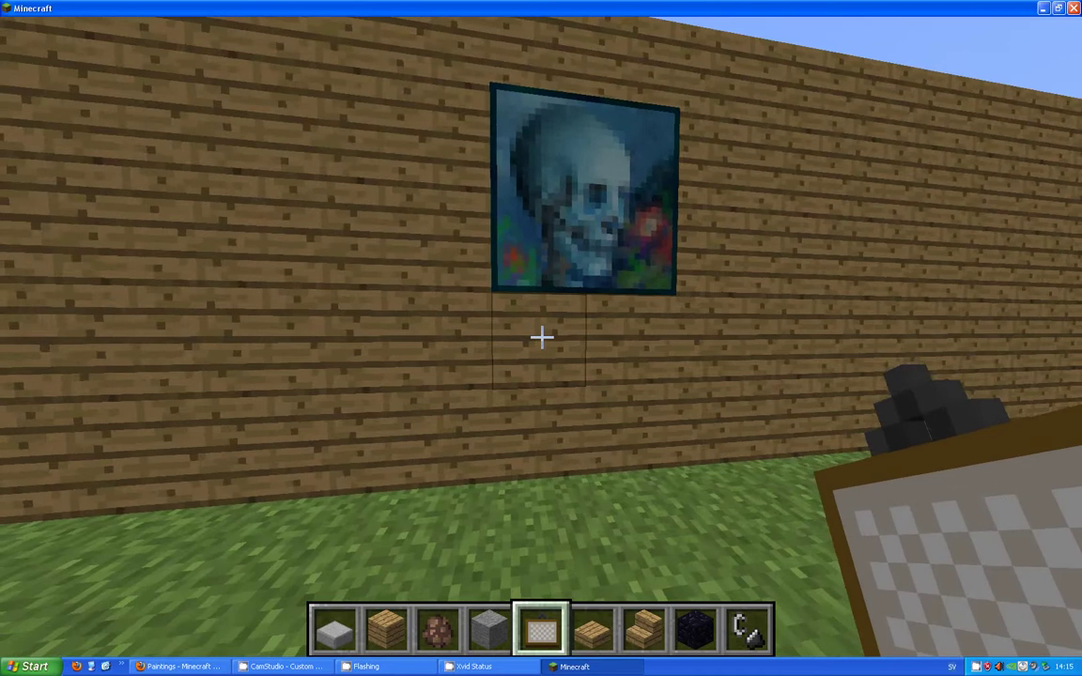
key("s")
key("w")
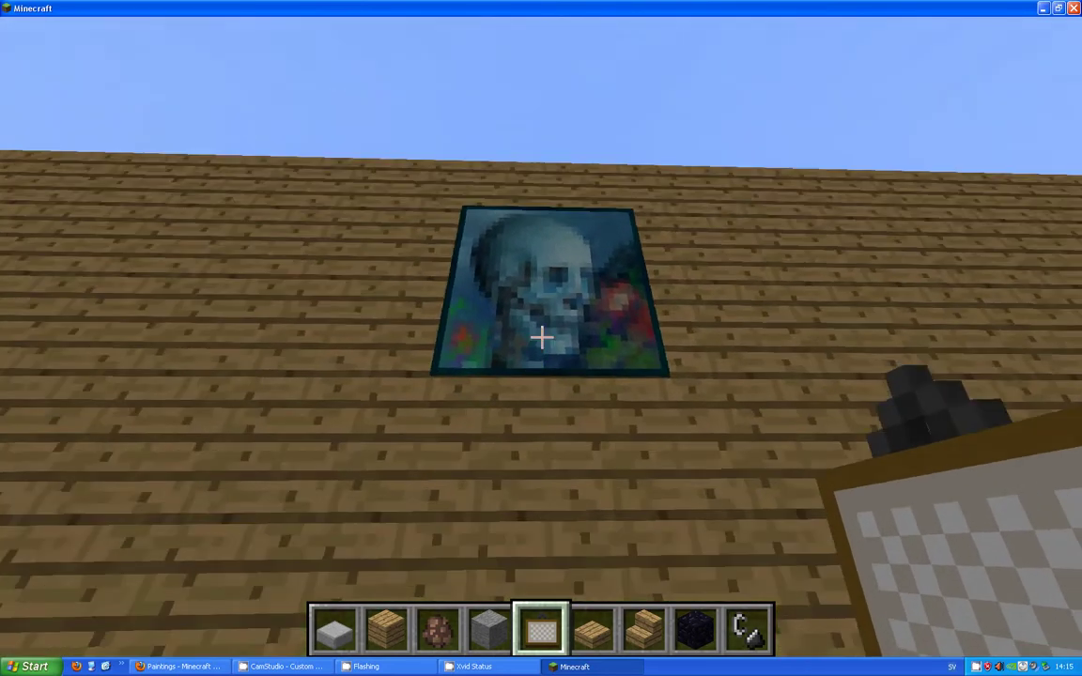
left_click(541, 336)
key("s")
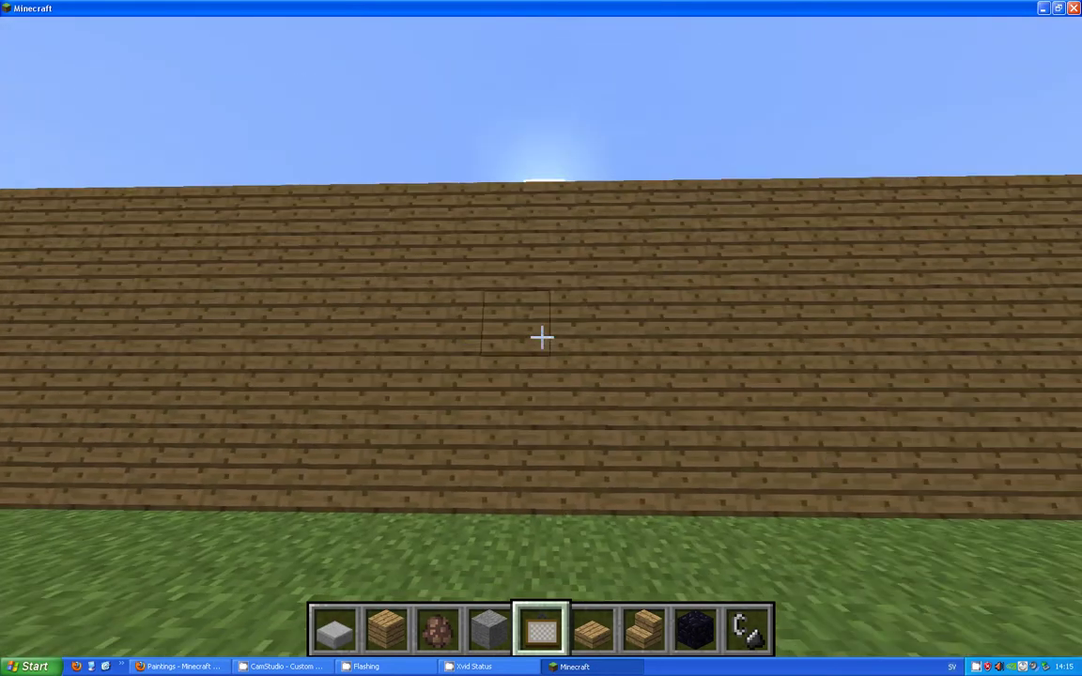
right_click(541, 337)
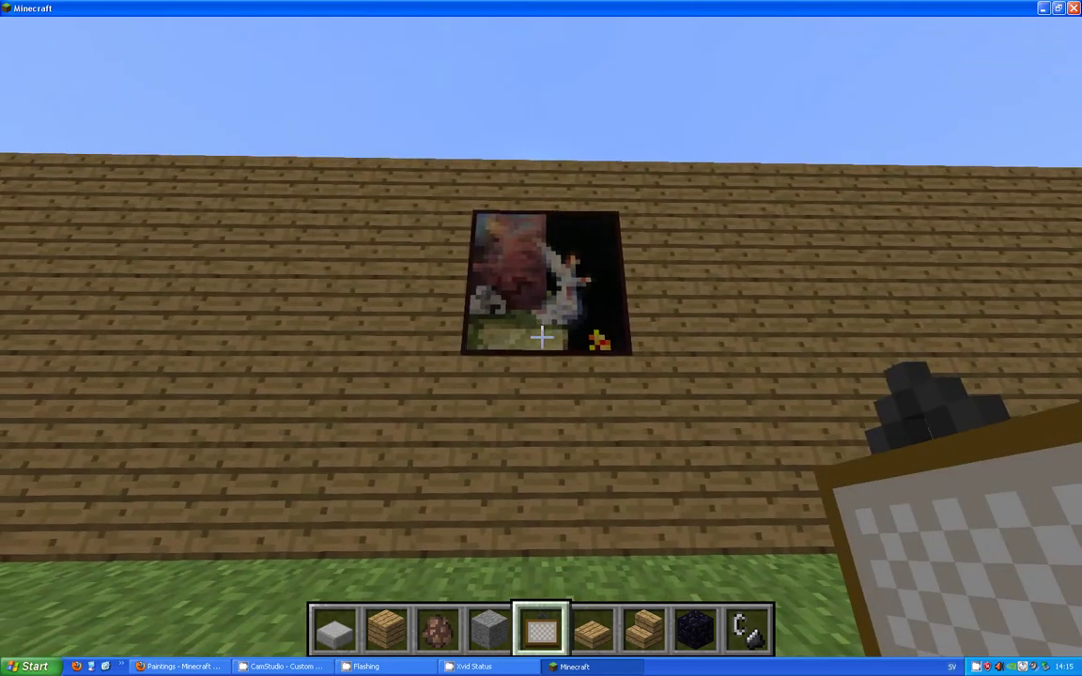
Step: Swap the angel painting on the plank wall for another random one, and break that one off too
left_click(542, 336)
right_click(541, 336)
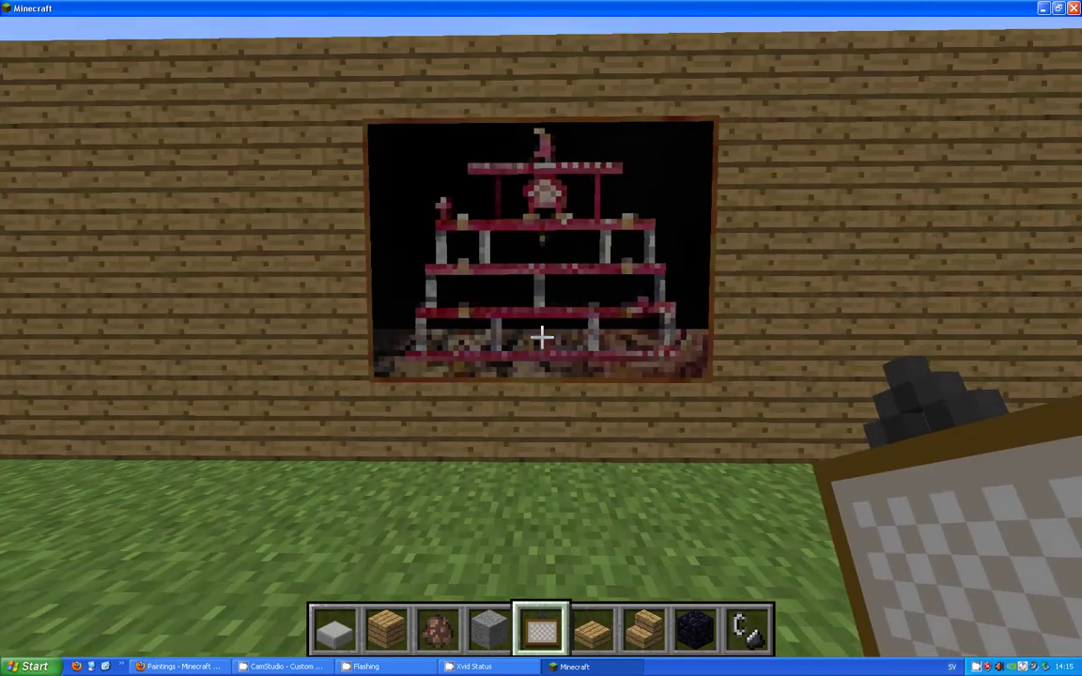
left_click(542, 336)
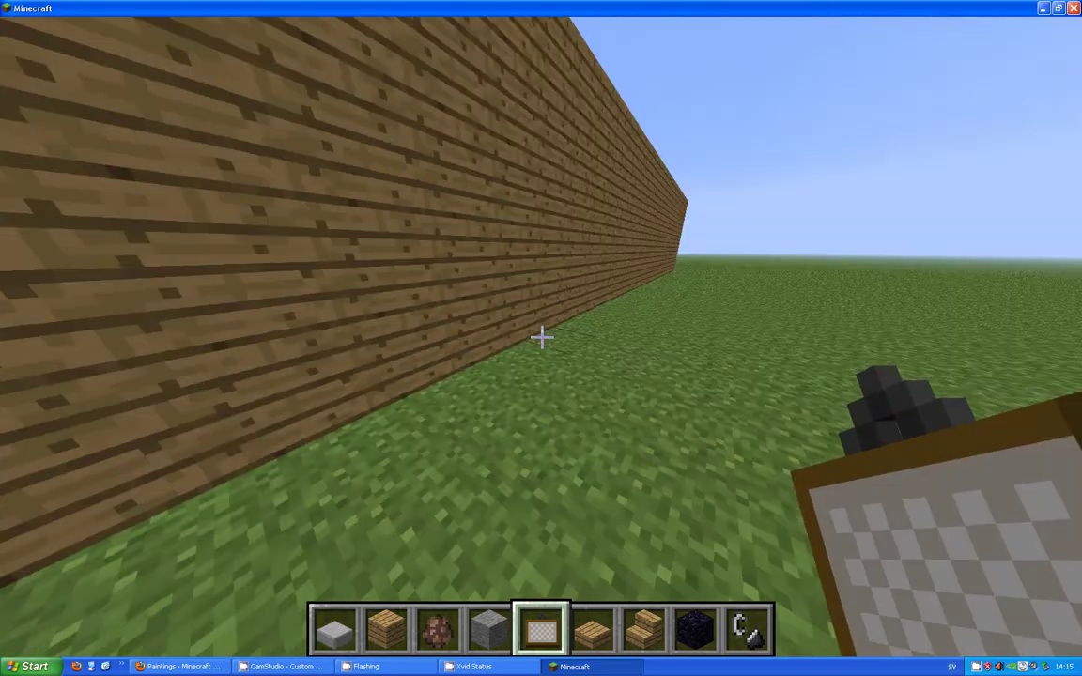
Step: Walk along the plank wall to another bare section and face it from a few blocks away
key("w")
key("d")
key("space")
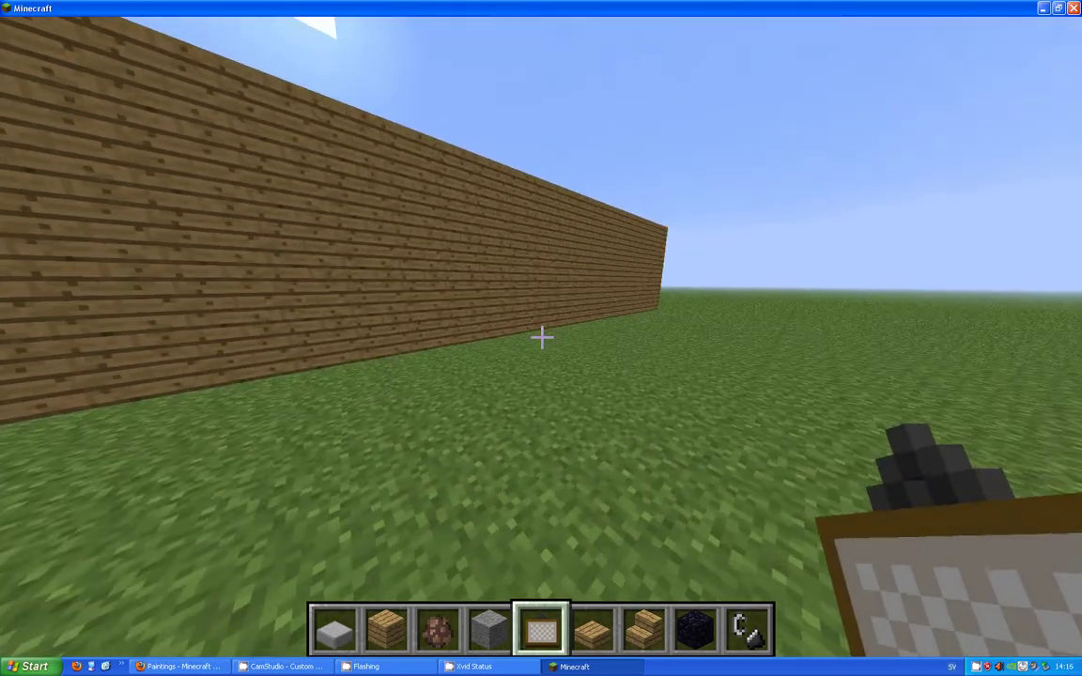
key("w")
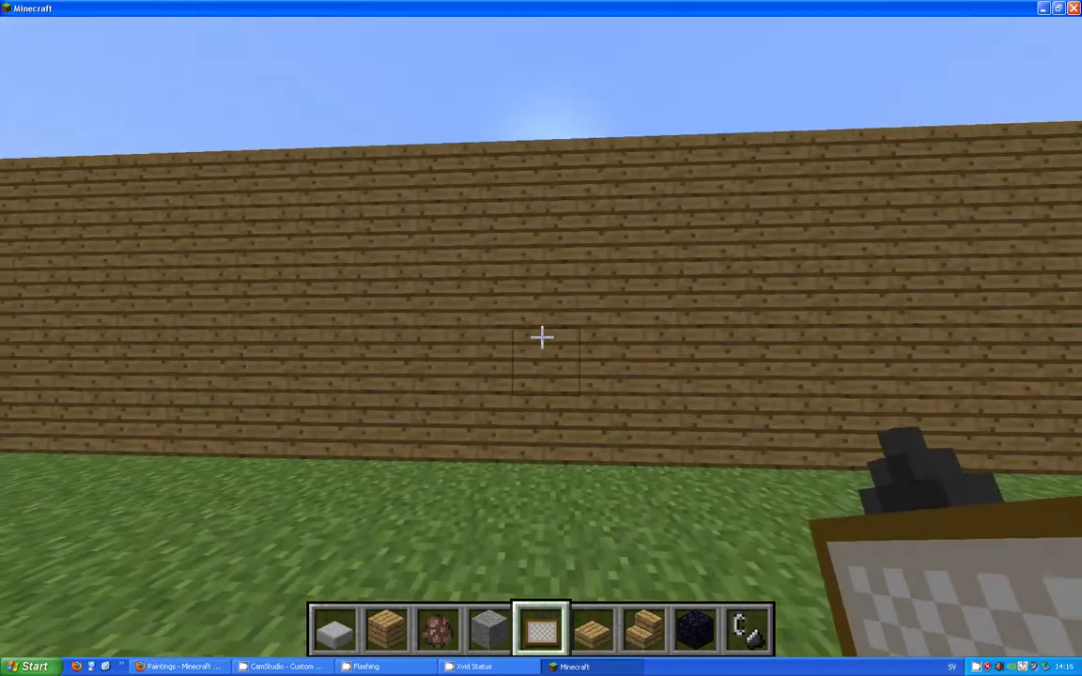
key("s")
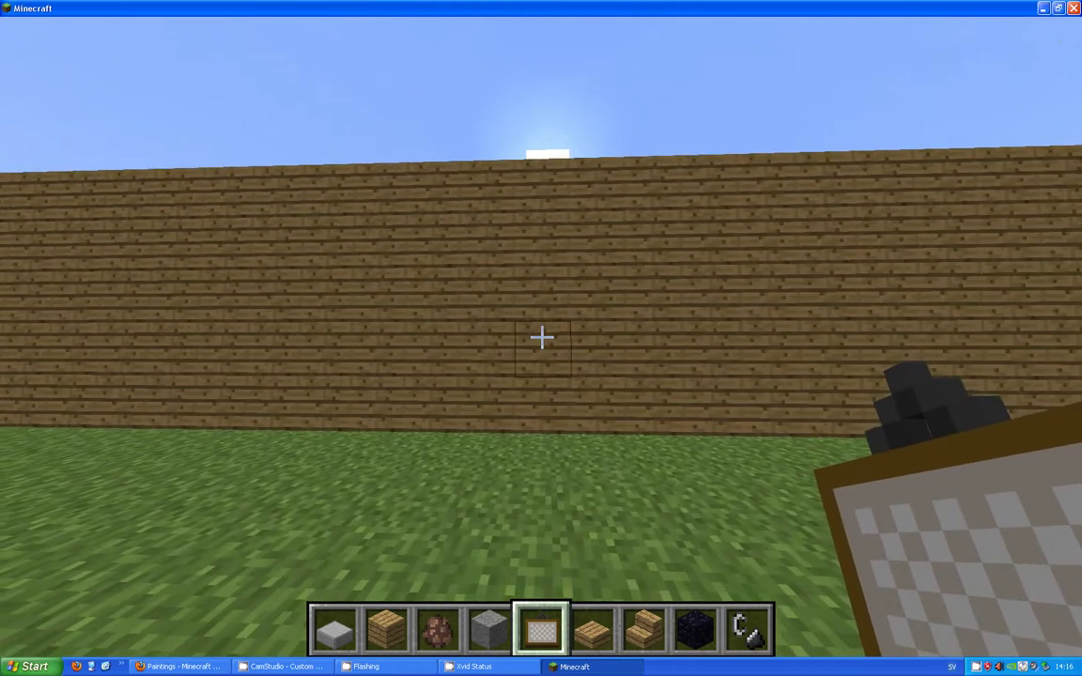
Step: Switch to the Minecraft Wiki Paintings page in Firefox and examine the canvases, sizes and names listed in the Canvases table
key("e")
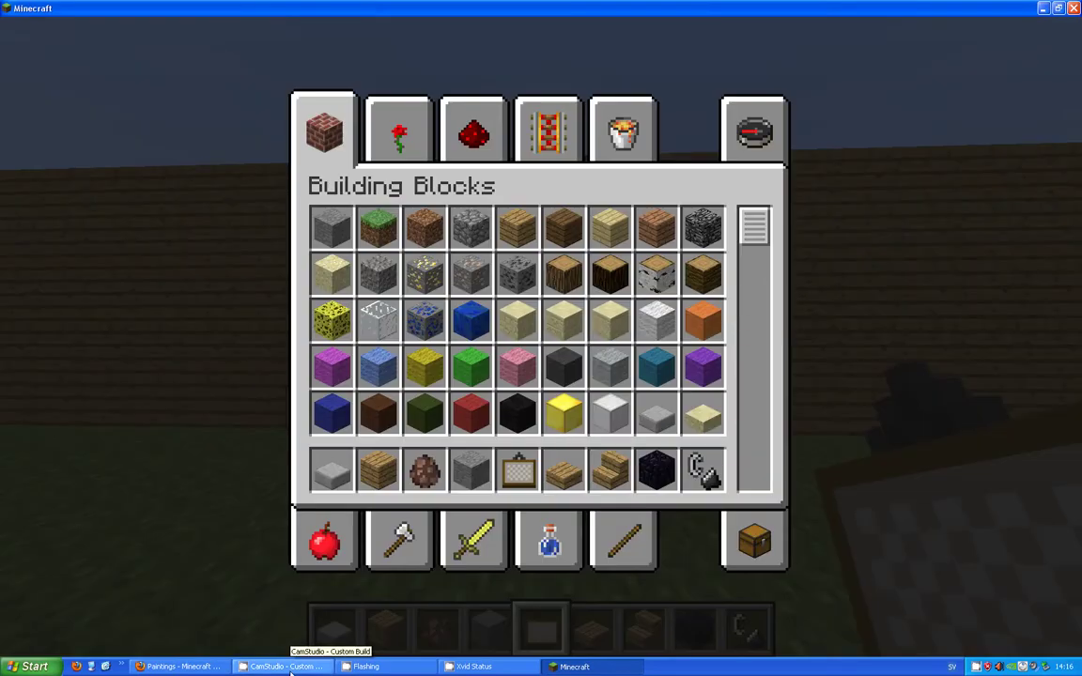
left_click(197, 667)
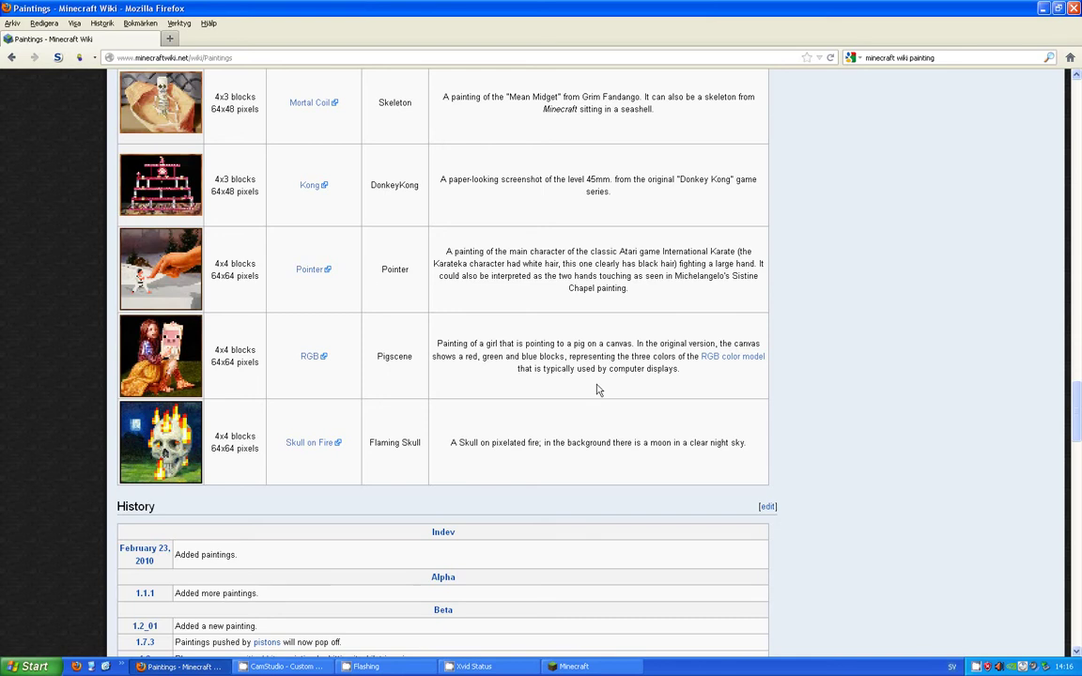
scroll(862, 486, "up", 15)
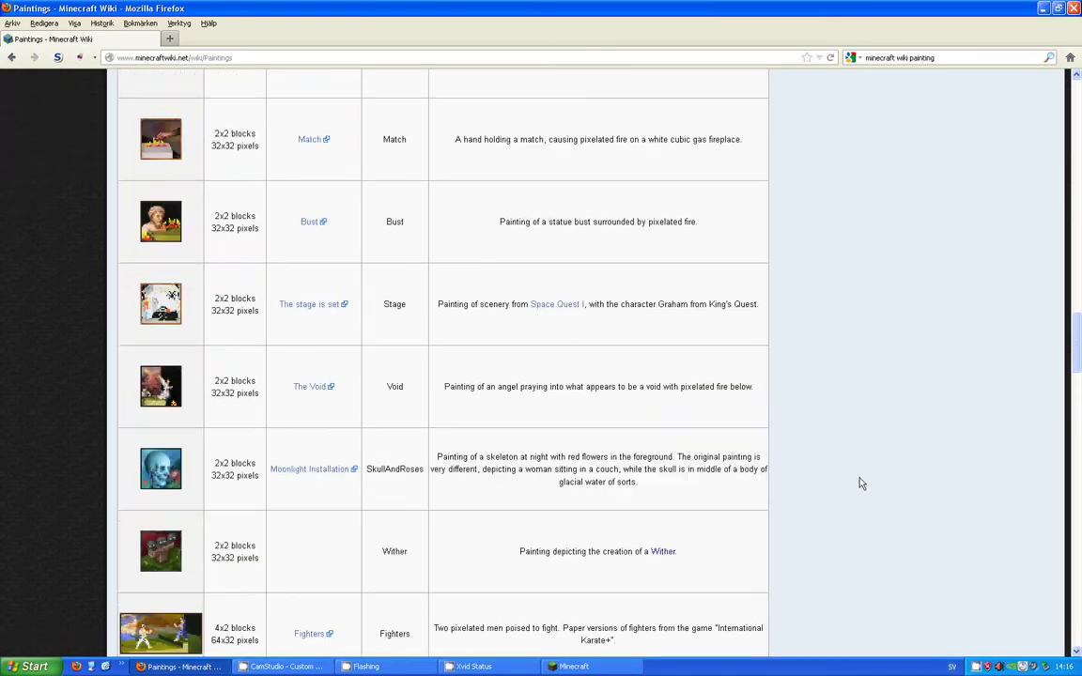
scroll(854, 477, "up", 7)
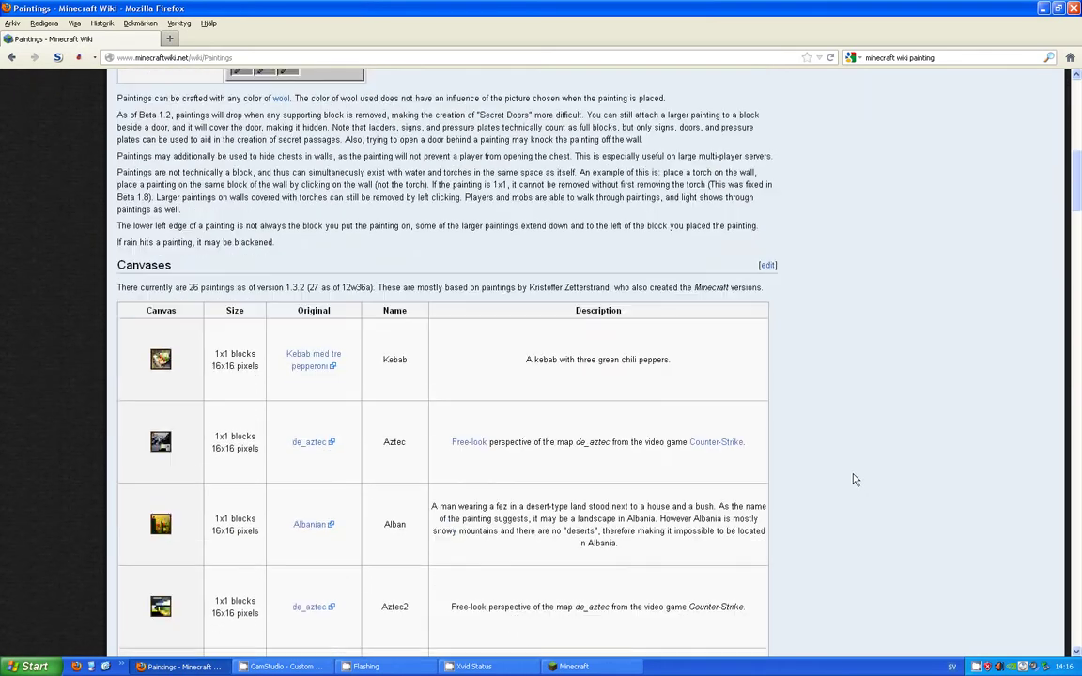
scroll(854, 477, "down", 4)
scroll(853, 474, "down", 15)
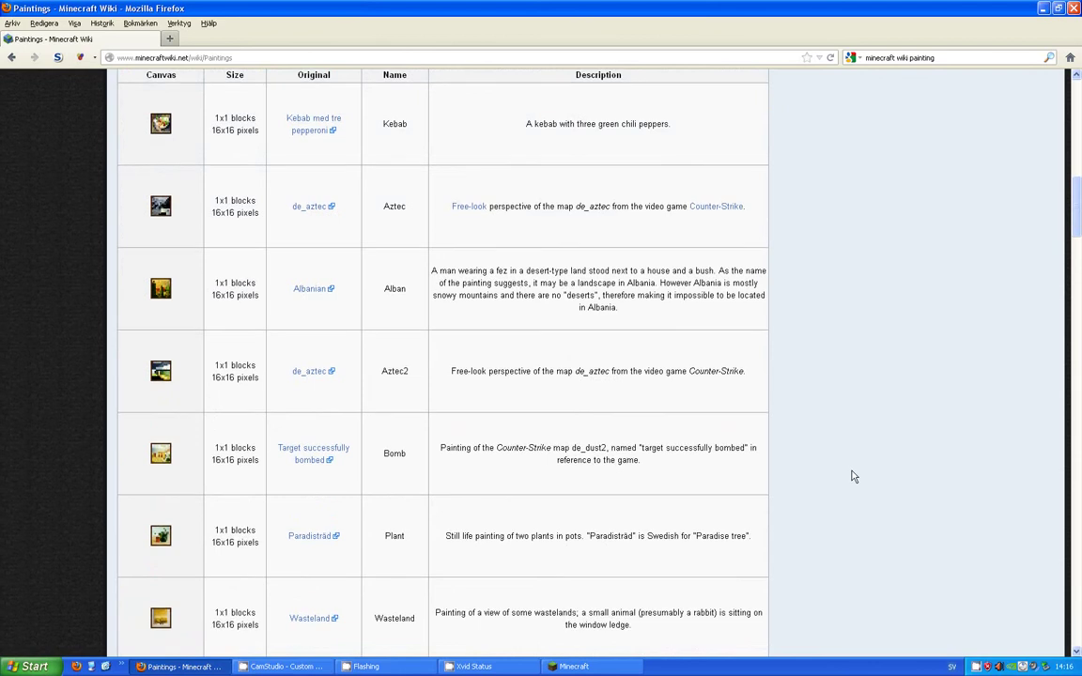
scroll(852, 468, "down", 5)
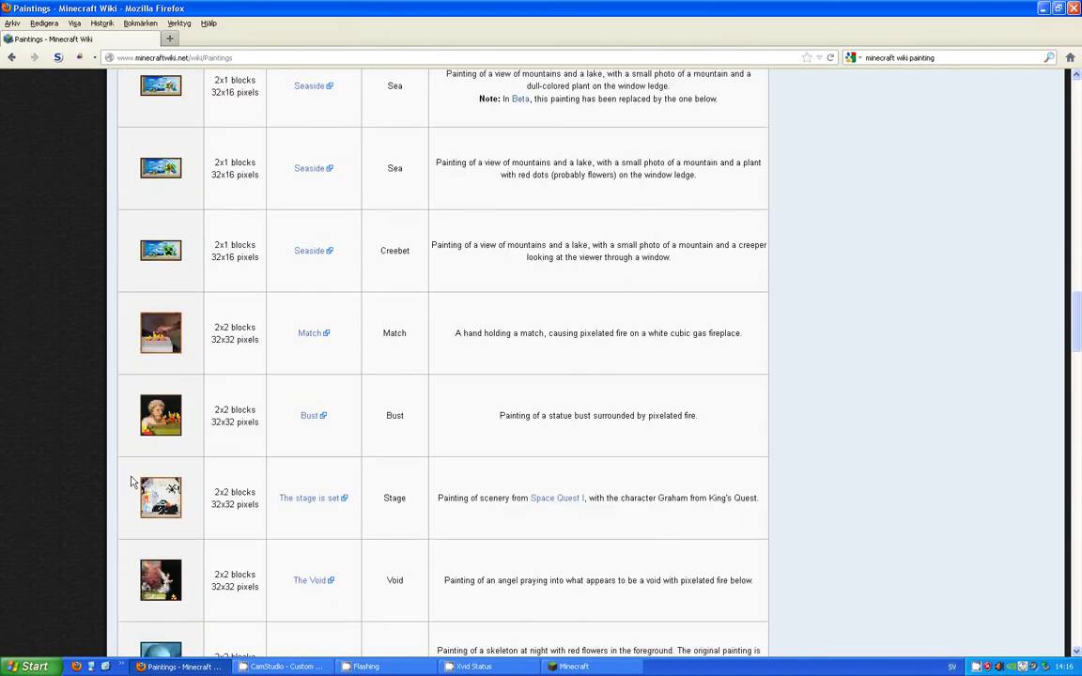
scroll(92, 452, "down", 12)
scroll(71, 446, "down", 5)
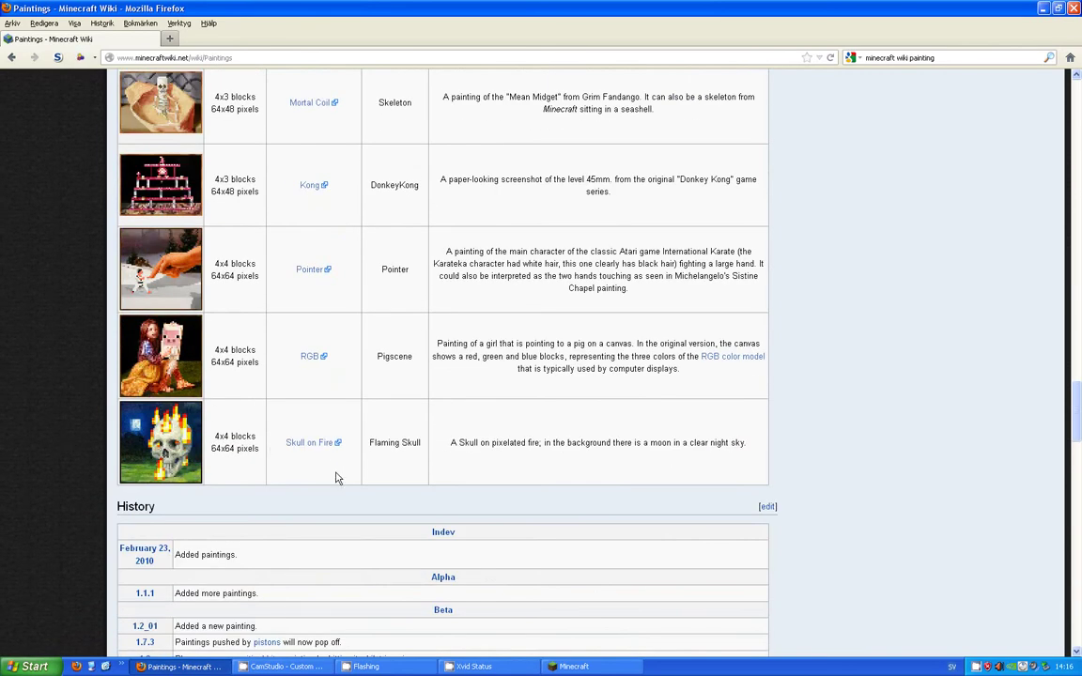
Step: Review the Name column of the Canvases table, highlighting its header and the Pigscene entry
scroll(347, 486, "up", 20)
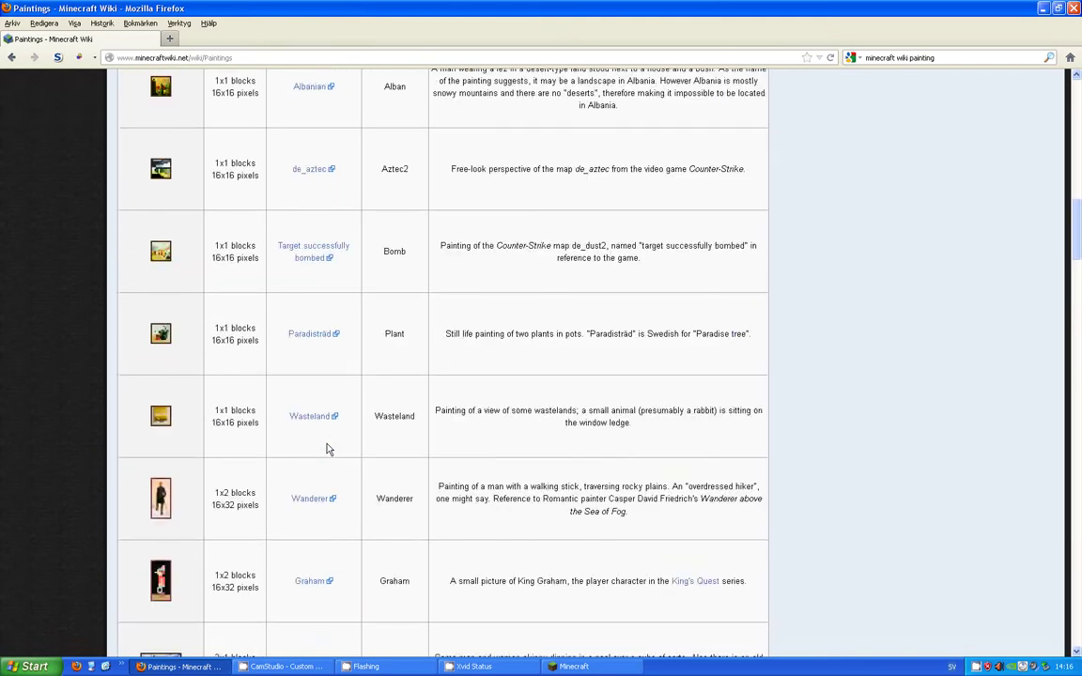
scroll(327, 448, "up", 4)
scroll(328, 447, "down", 2)
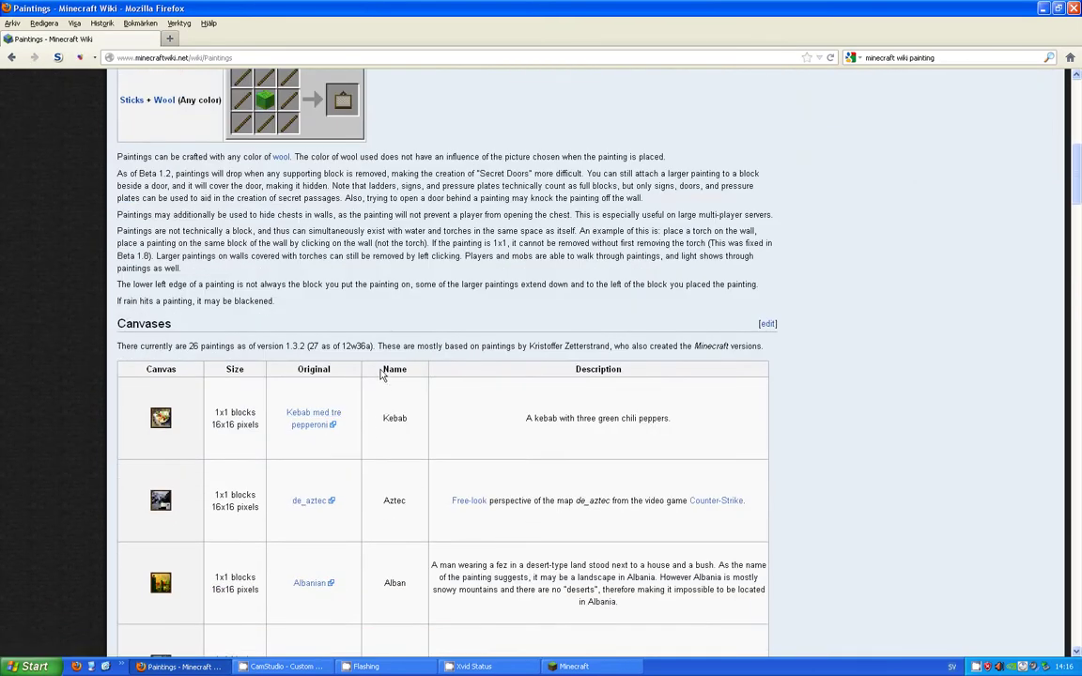
left_click_drag(384, 368, 410, 374)
scroll(39, 368, "down", 15)
scroll(44, 415, "down", 12)
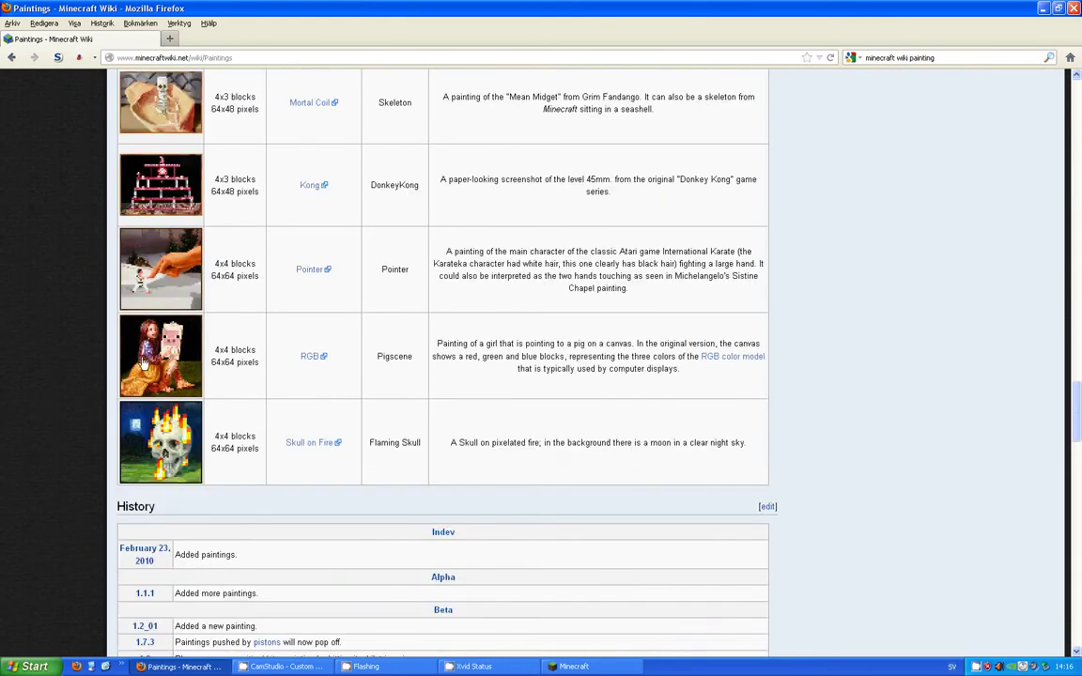
double_click(379, 356)
left_click(648, 552)
Step: Return to Minecraft, close the inventory and hang a painting on the bare plank wall
left_click(599, 668)
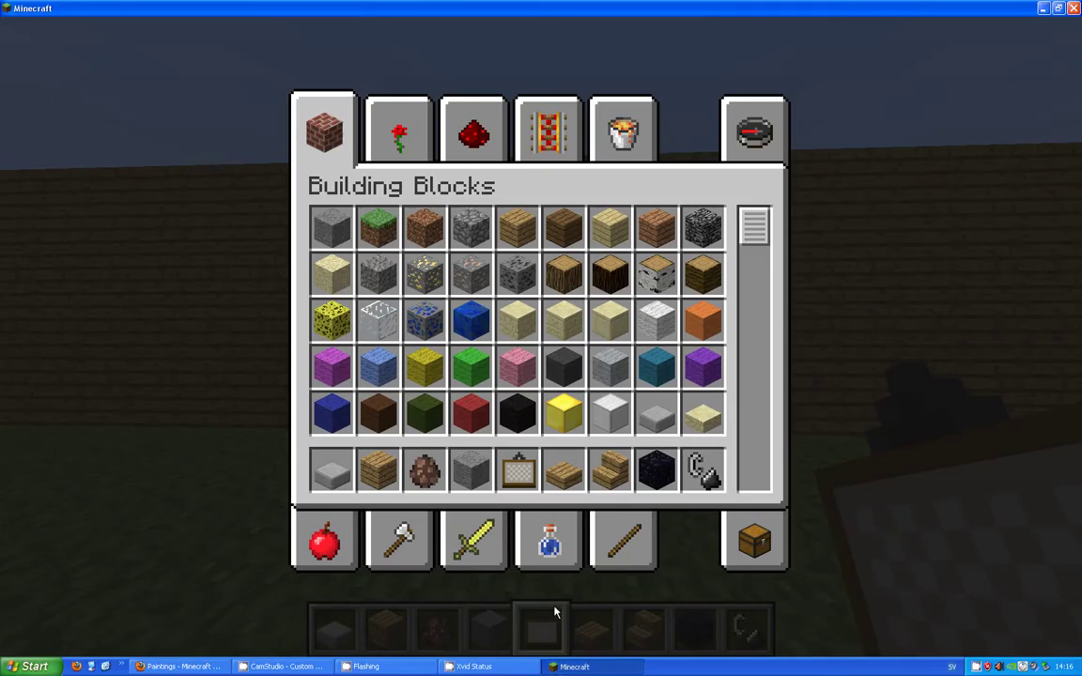
key("e")
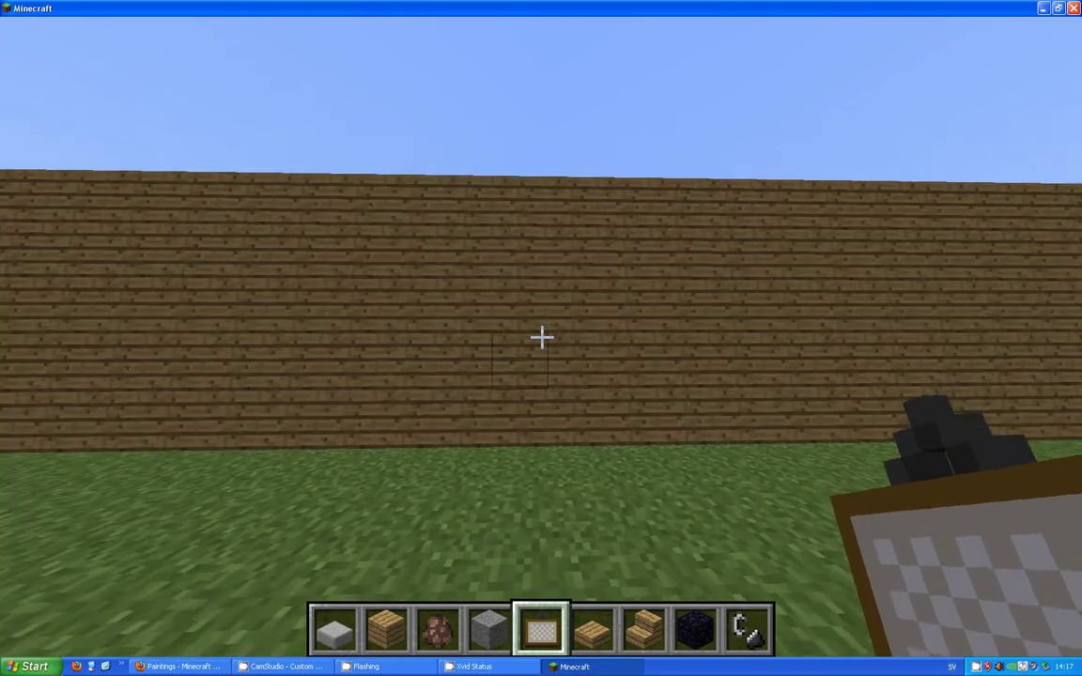
right_click(541, 338)
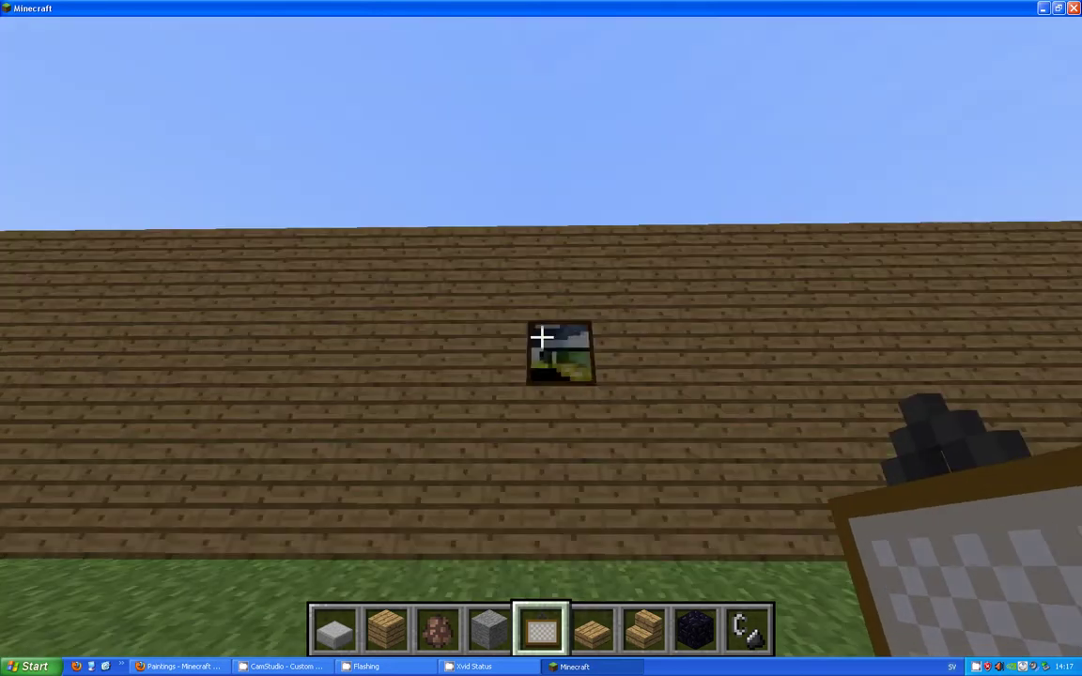
key("s")
key("w")
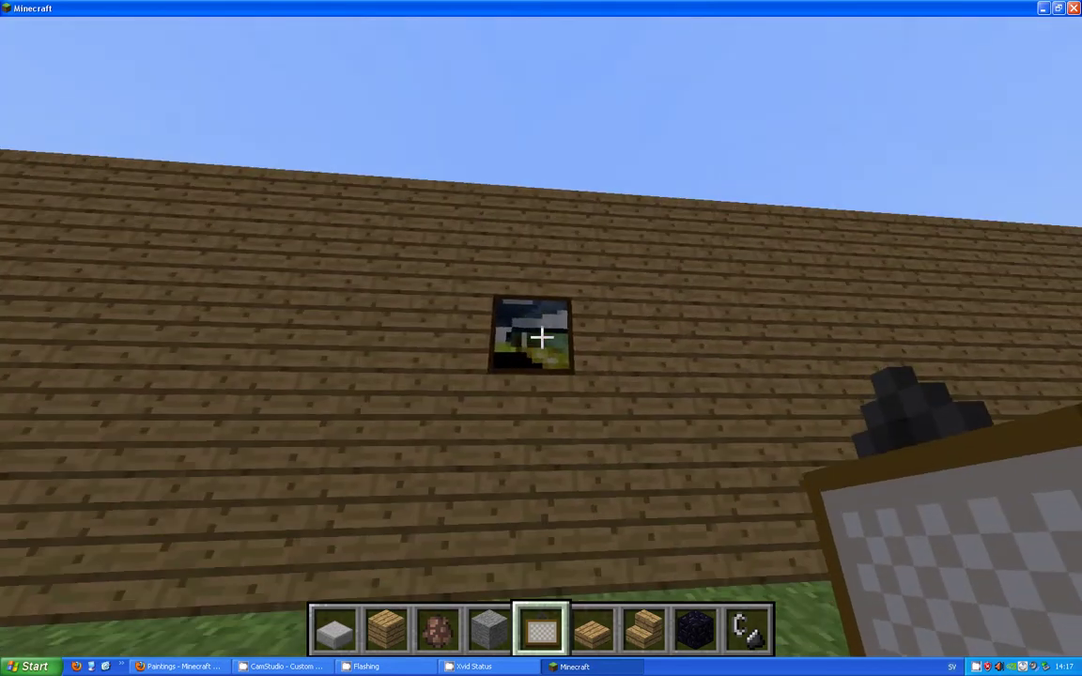
Step: Save and quit the world, exit Minecraft and show the Windows desktop
key("Escape")
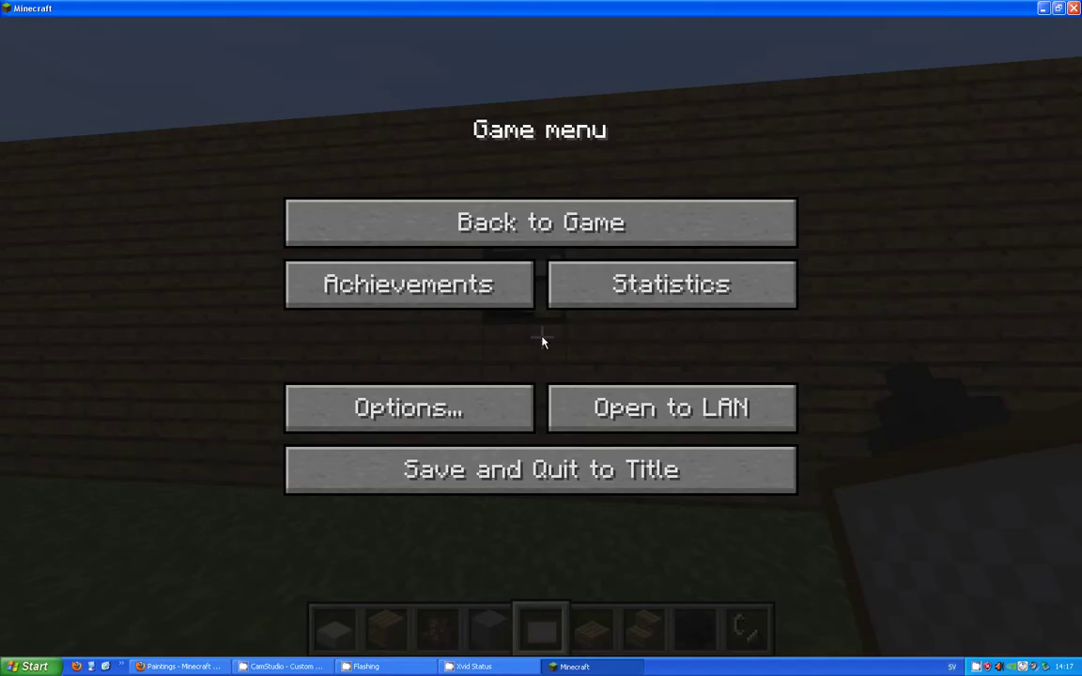
left_click(554, 467)
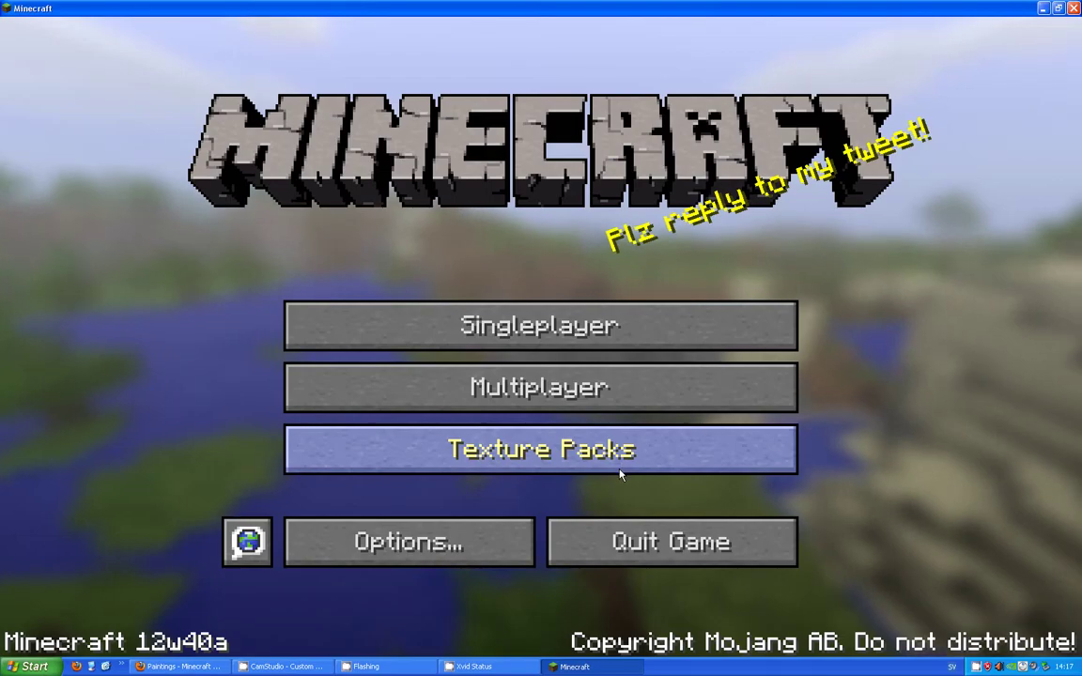
left_click(656, 548)
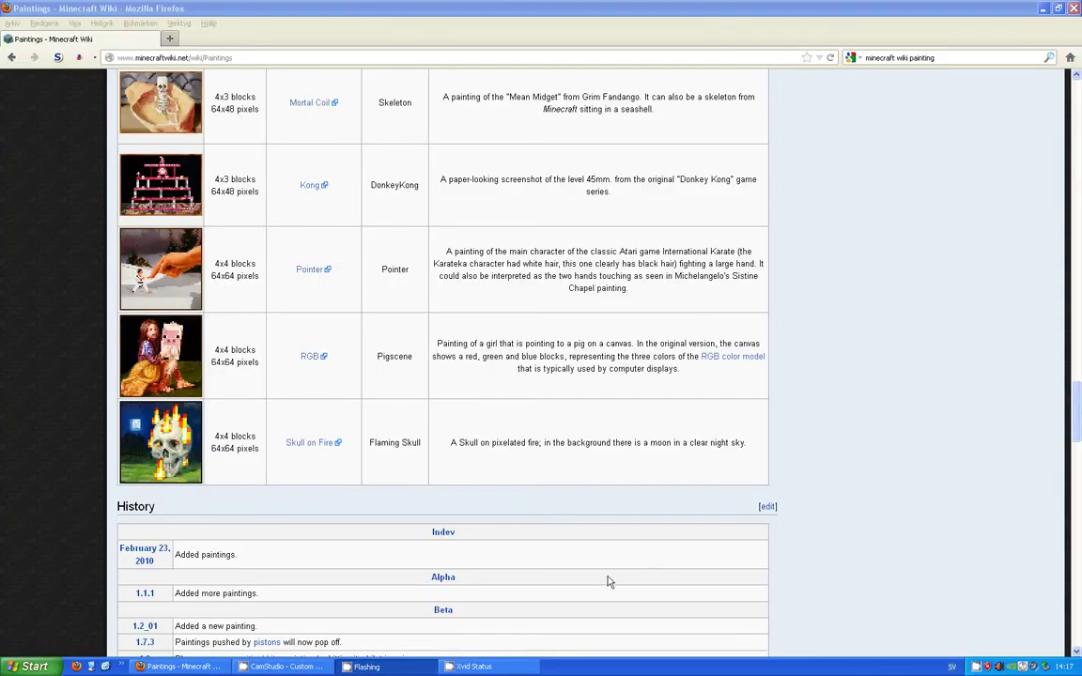
left_click(106, 666)
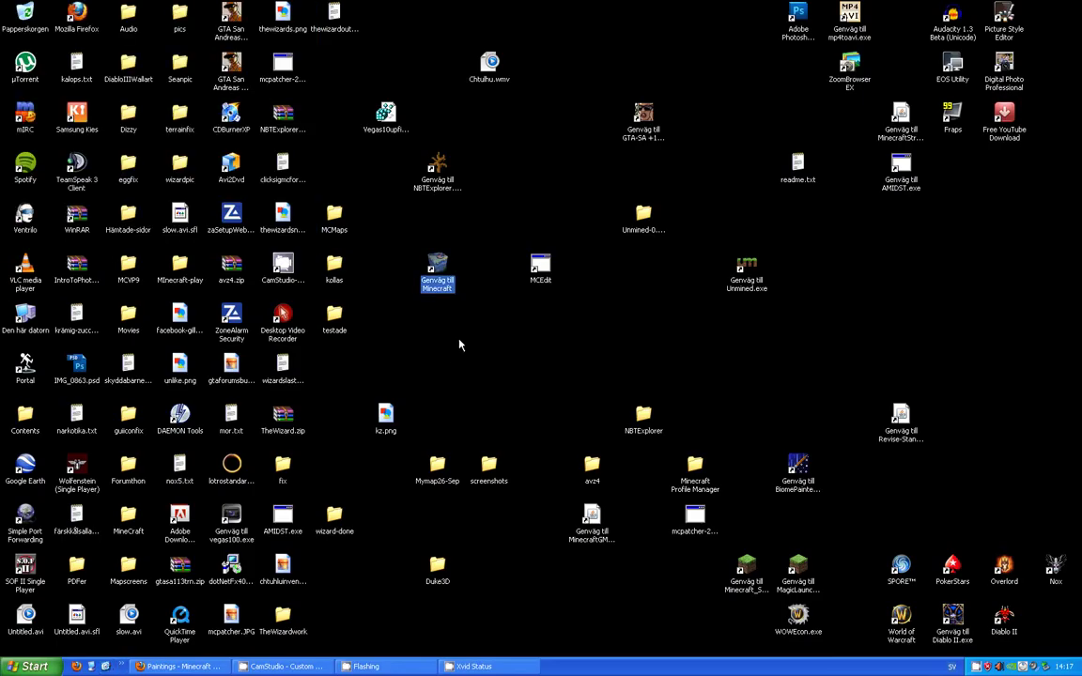
Step: Open NBTExplorer and expand the Seller save to select its region folder
double_click(437, 171)
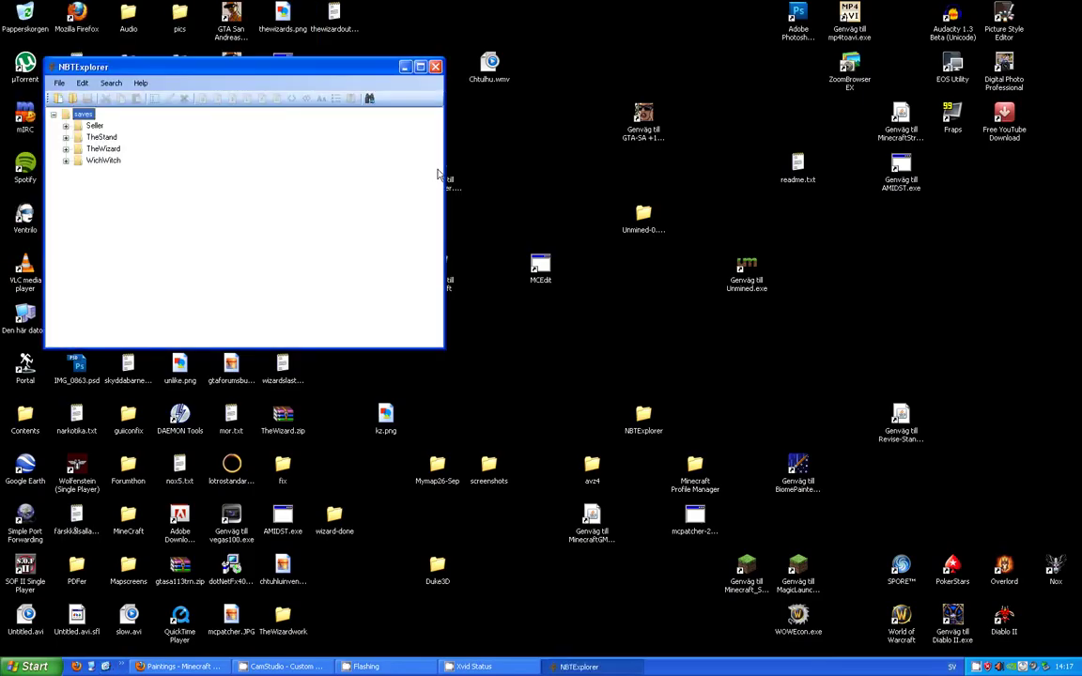
left_click(94, 126)
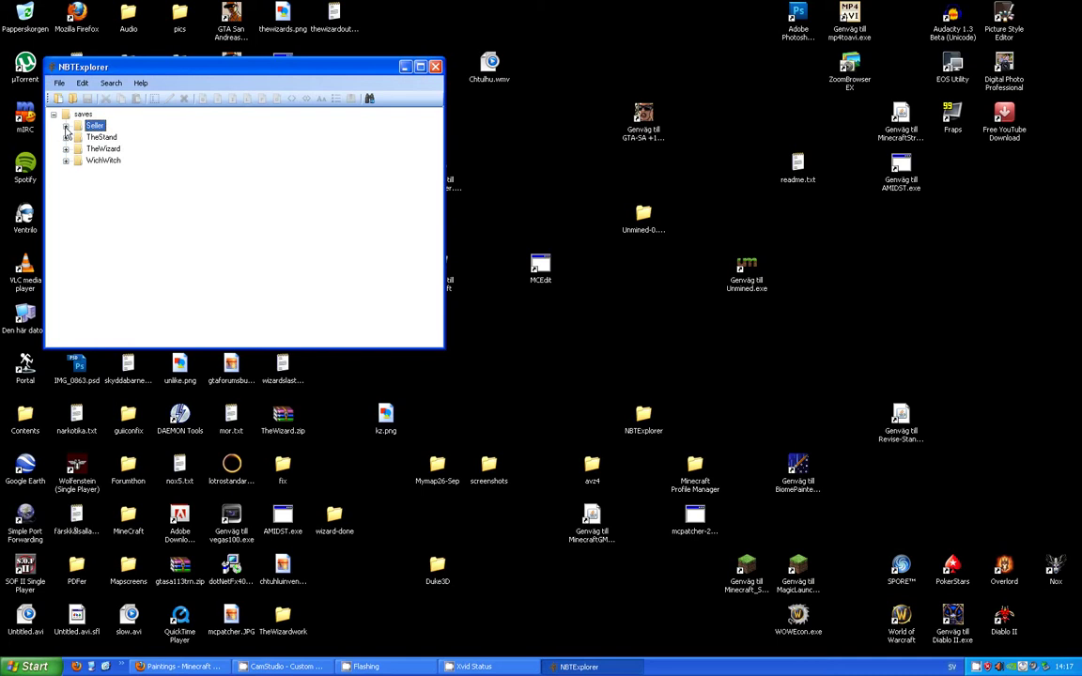
left_click(65, 126)
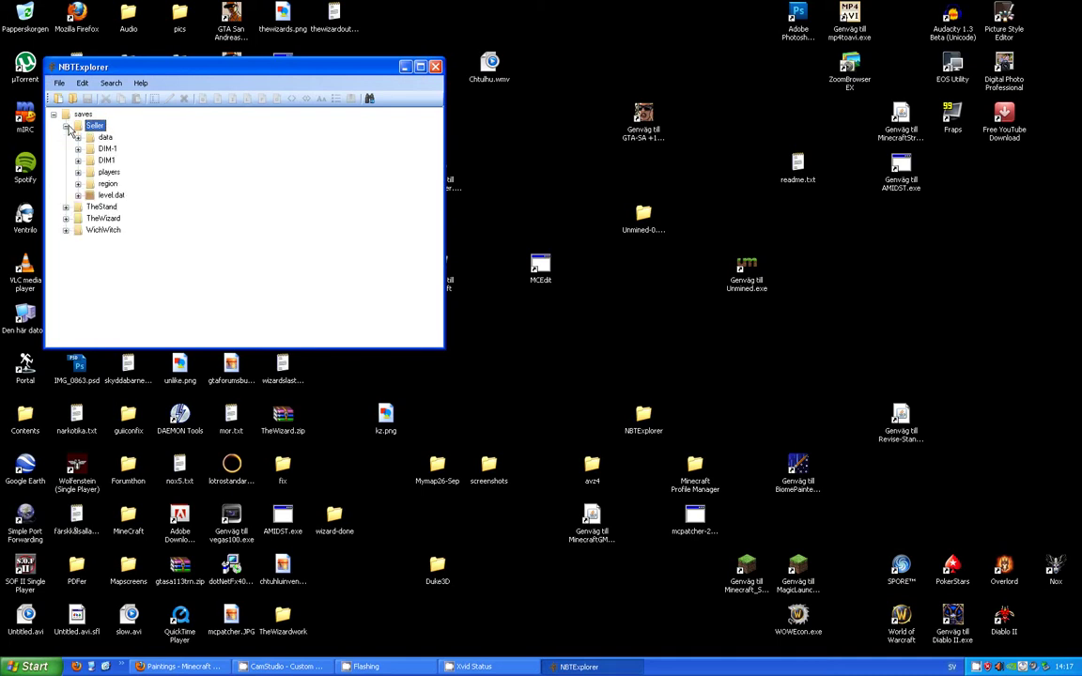
left_click(108, 185)
Step: Search the region data by name and value for the id tag Painting, and maximize the NBTExplorer window
left_click(109, 84)
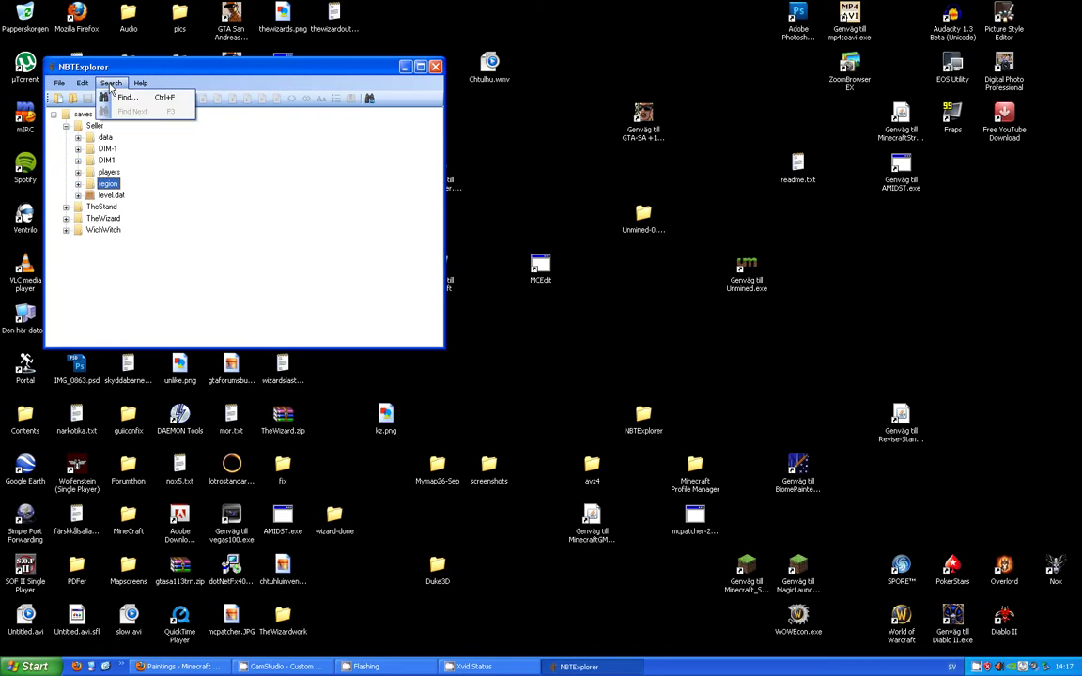
left_click(129, 101)
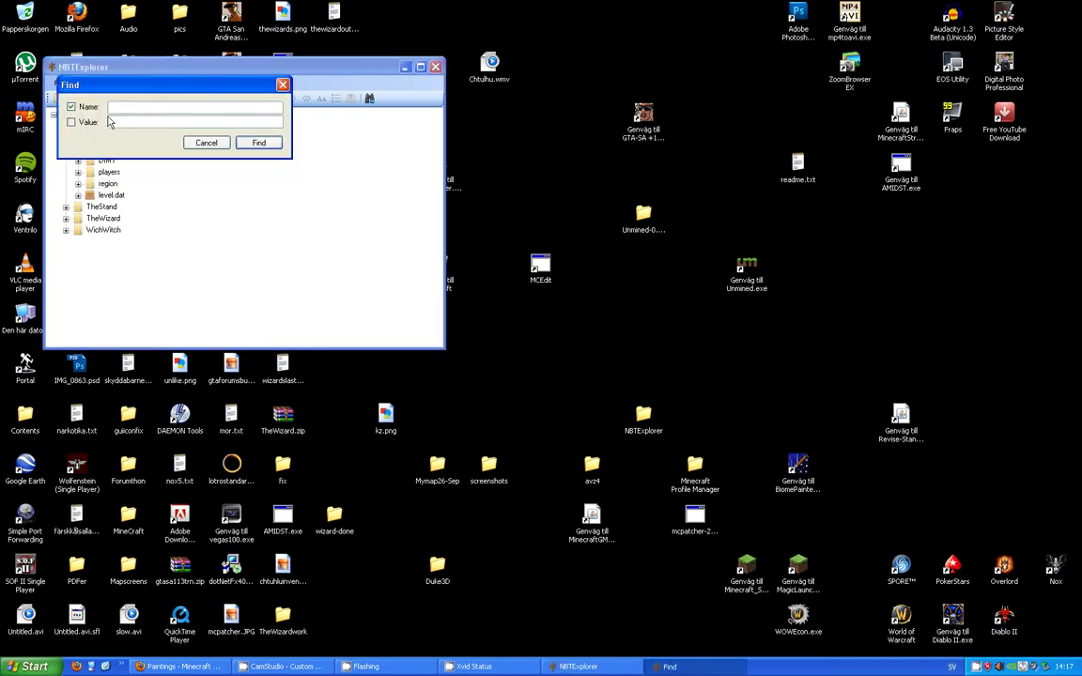
left_click(71, 123)
left_click(125, 110)
left_click(249, 144)
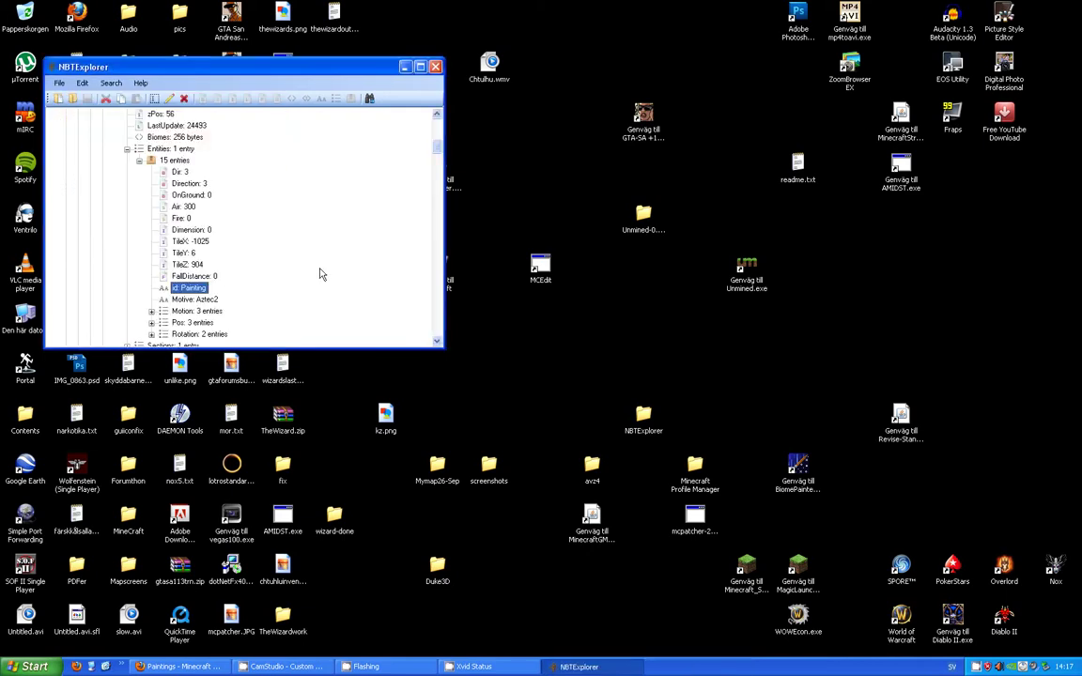
scroll(319, 273, "down", 1)
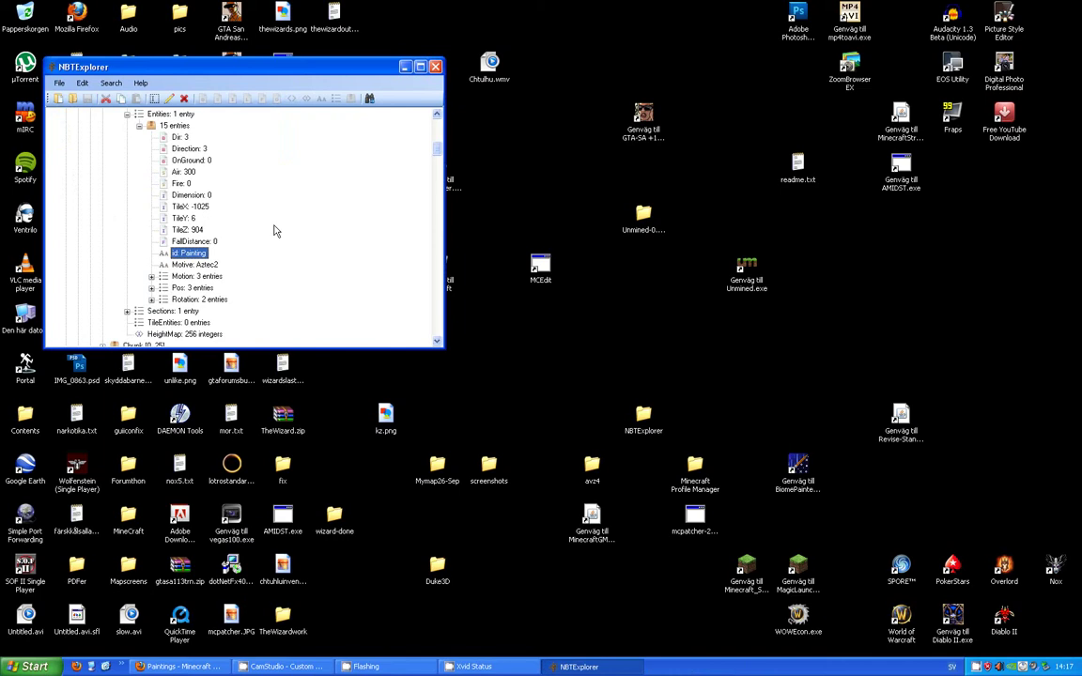
double_click(379, 65)
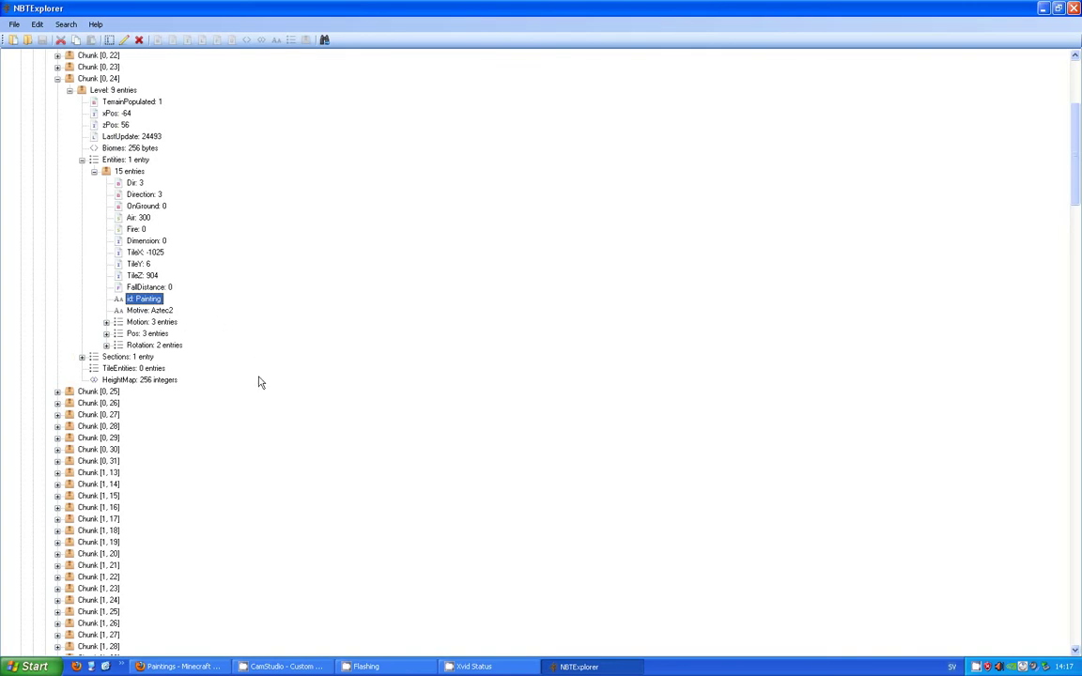
Step: Check the Pigscene name on the wiki in Firefox, and set the painting's Motive to Pigscene back in NBTExplorer
left_click(191, 667)
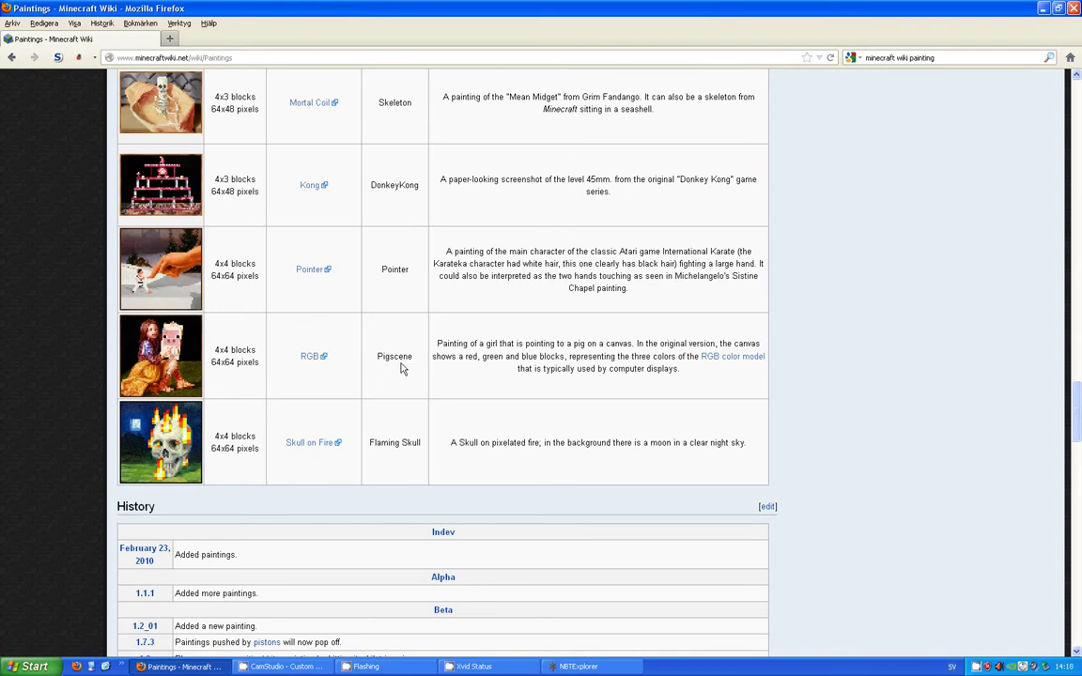
key("alt+Tab")
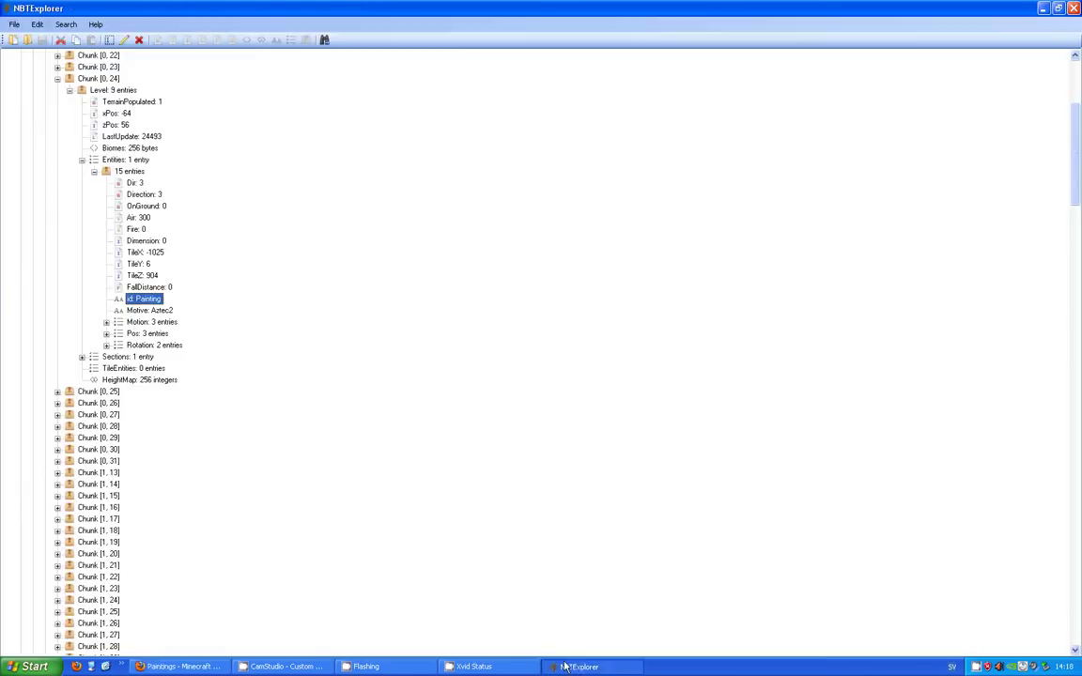
left_click(148, 310)
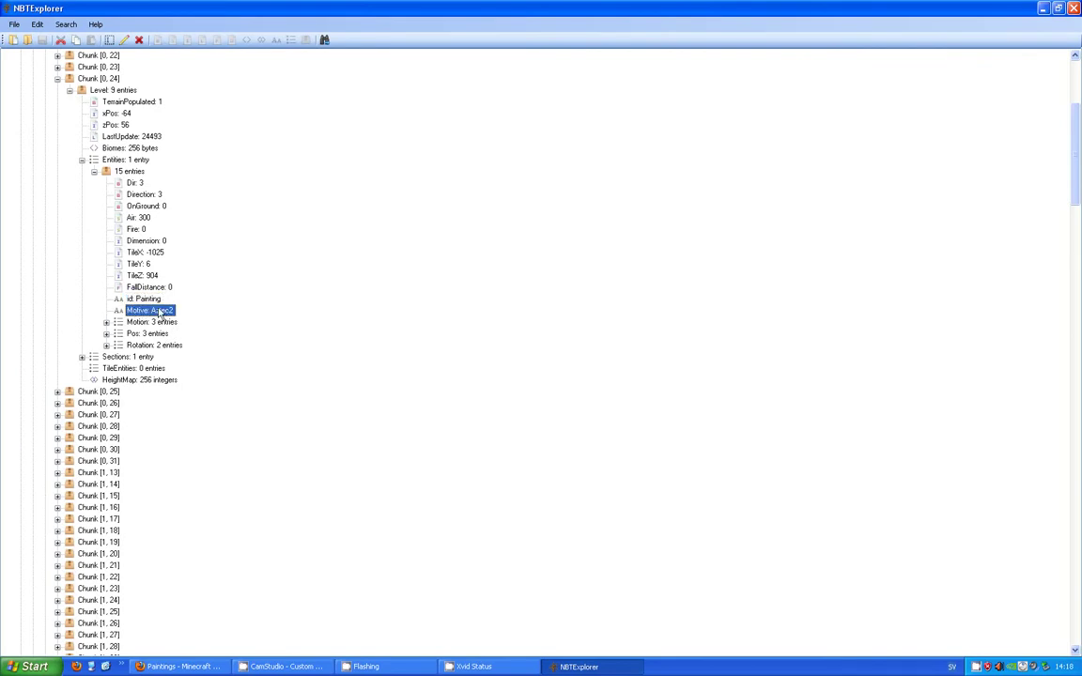
double_click(164, 310)
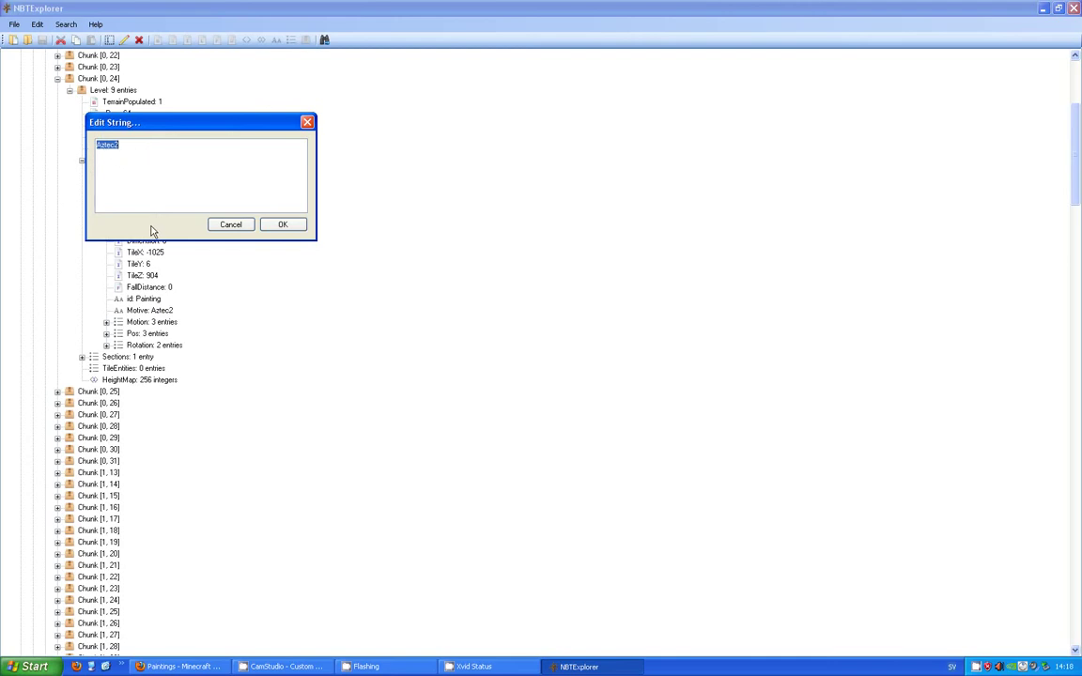
type("Pigscene")
left_click(283, 225)
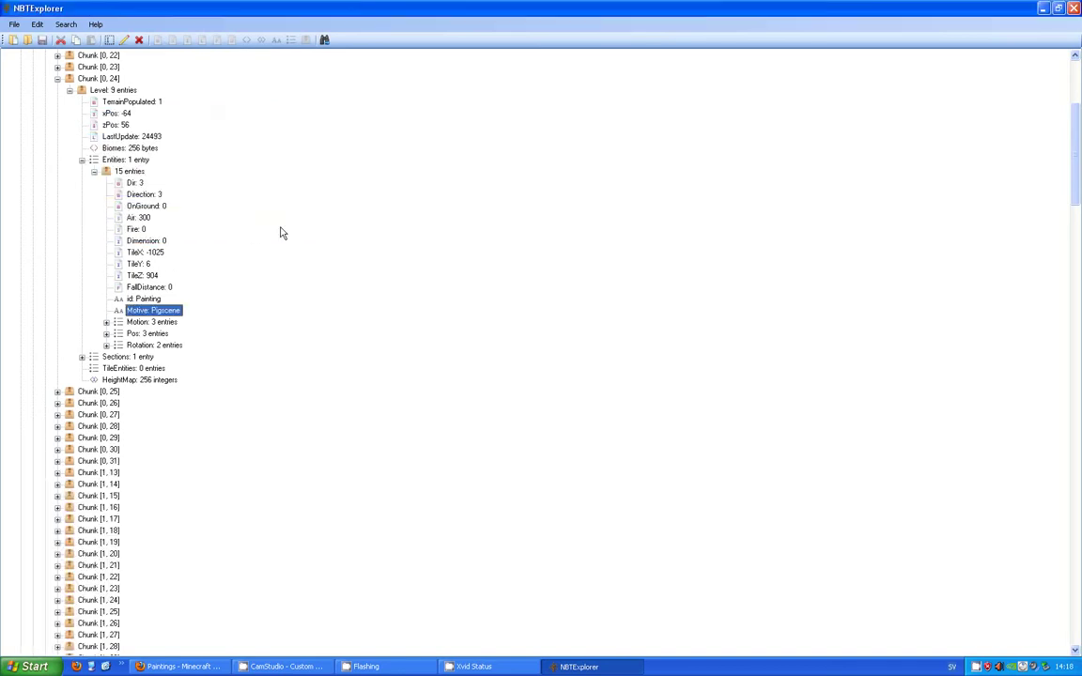
Step: Save the edited world data, close NBTExplorer and minimize Firefox to show the desktop
left_click(42, 41)
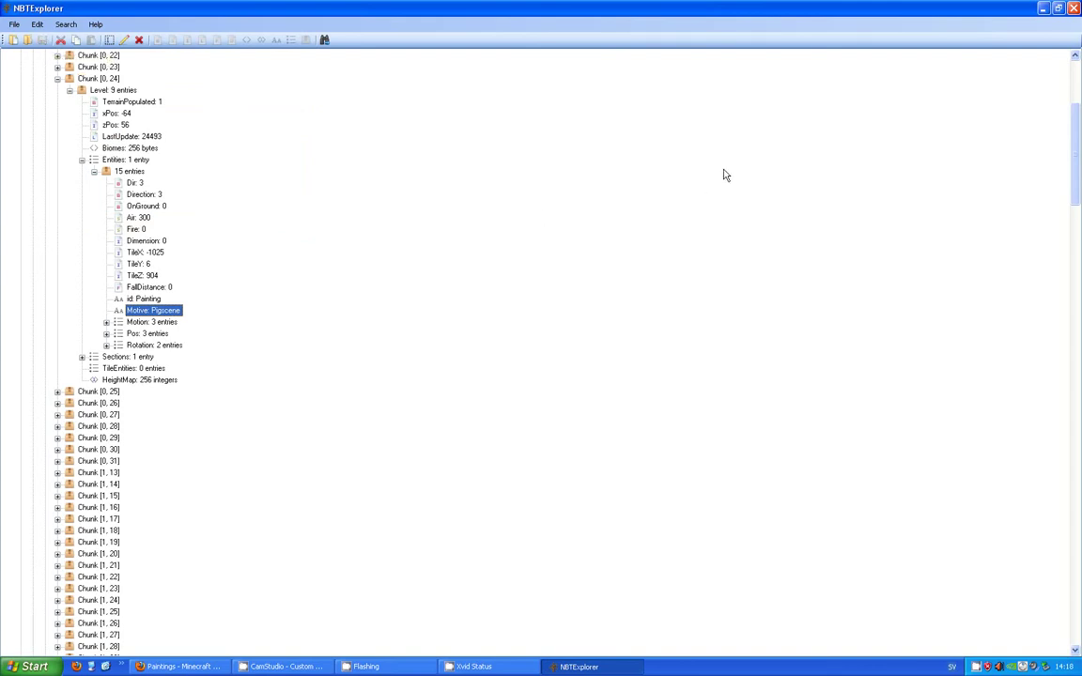
left_click(1073, 7)
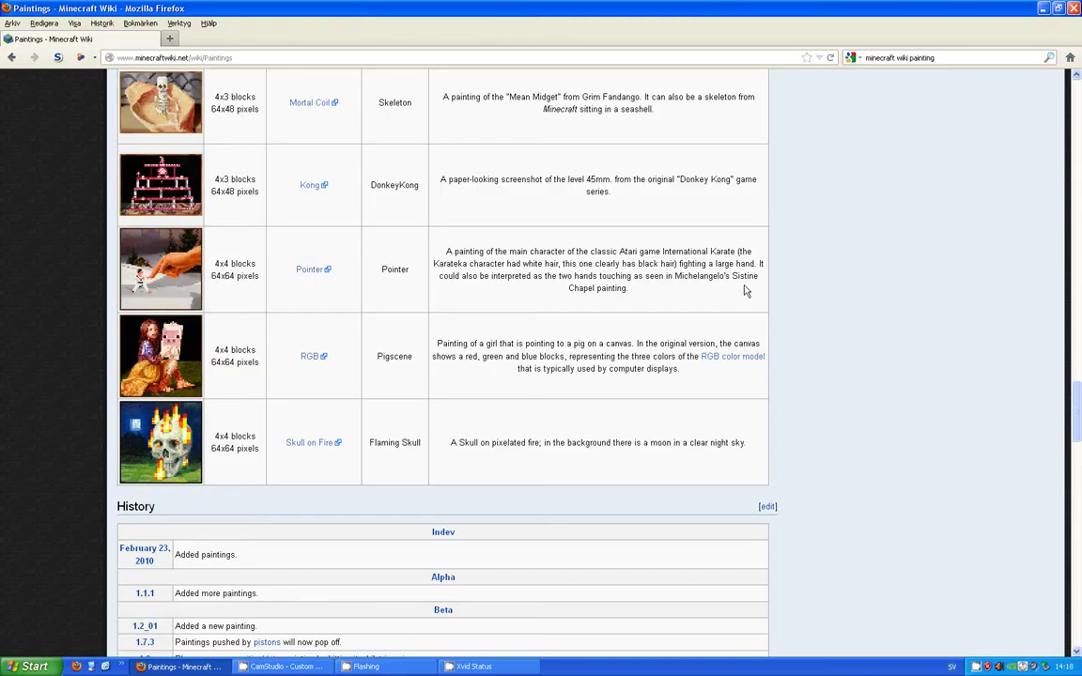
left_click(1043, 8)
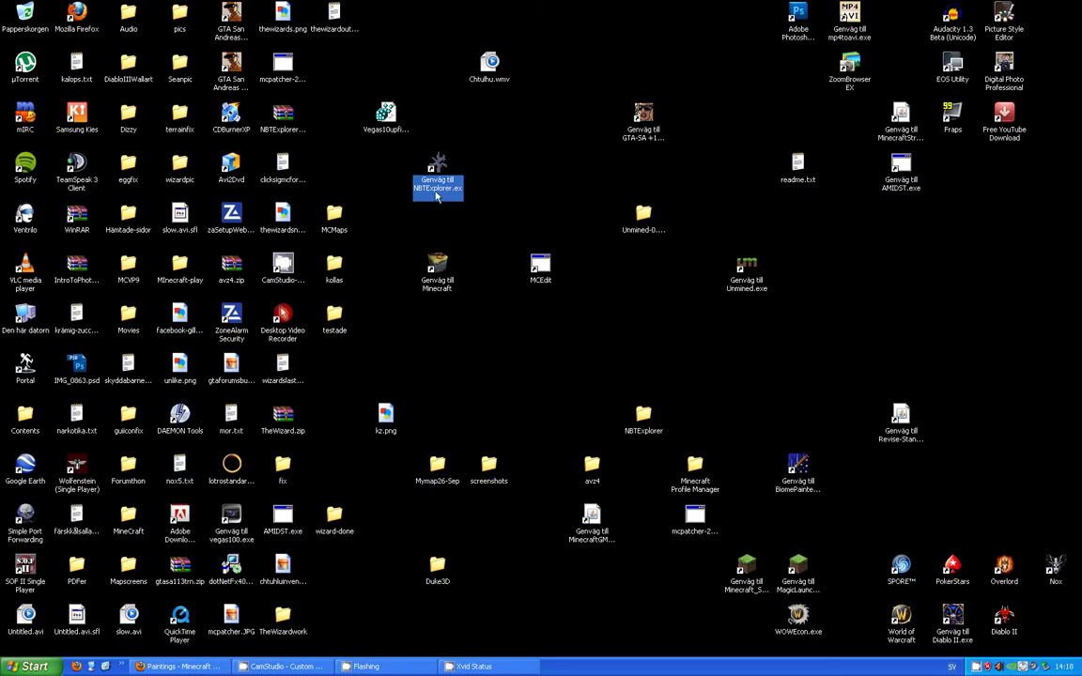
Step: Launch Minecraft maximized, log in with the remembered account and load the edited singleplayer world
left_click(435, 272)
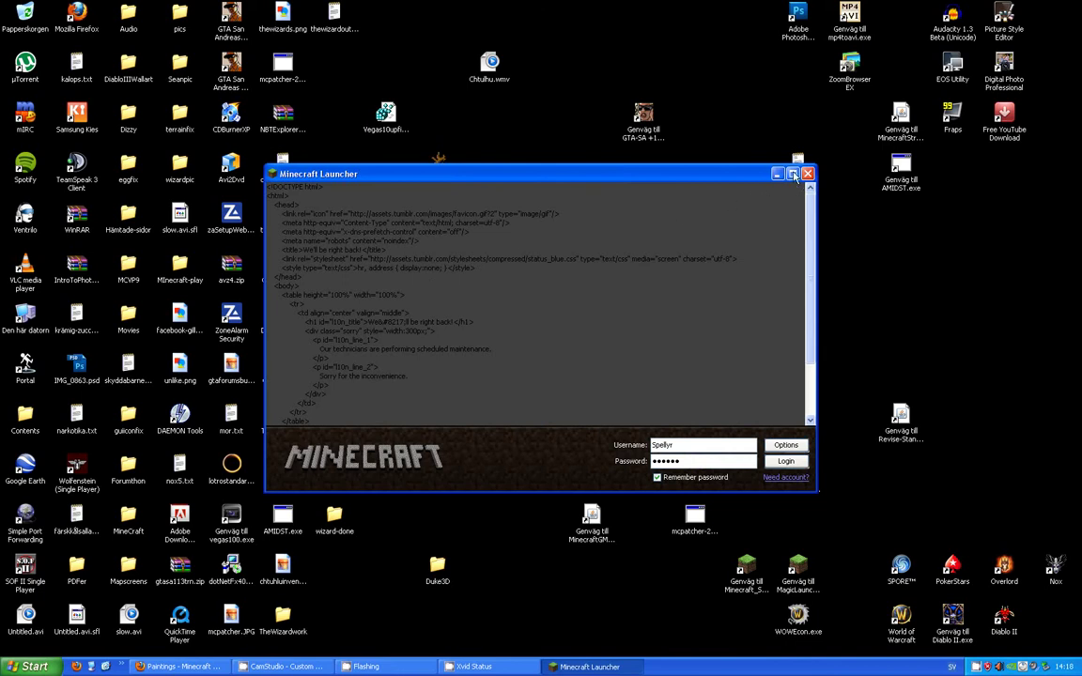
left_click(793, 175)
left_click(1049, 626)
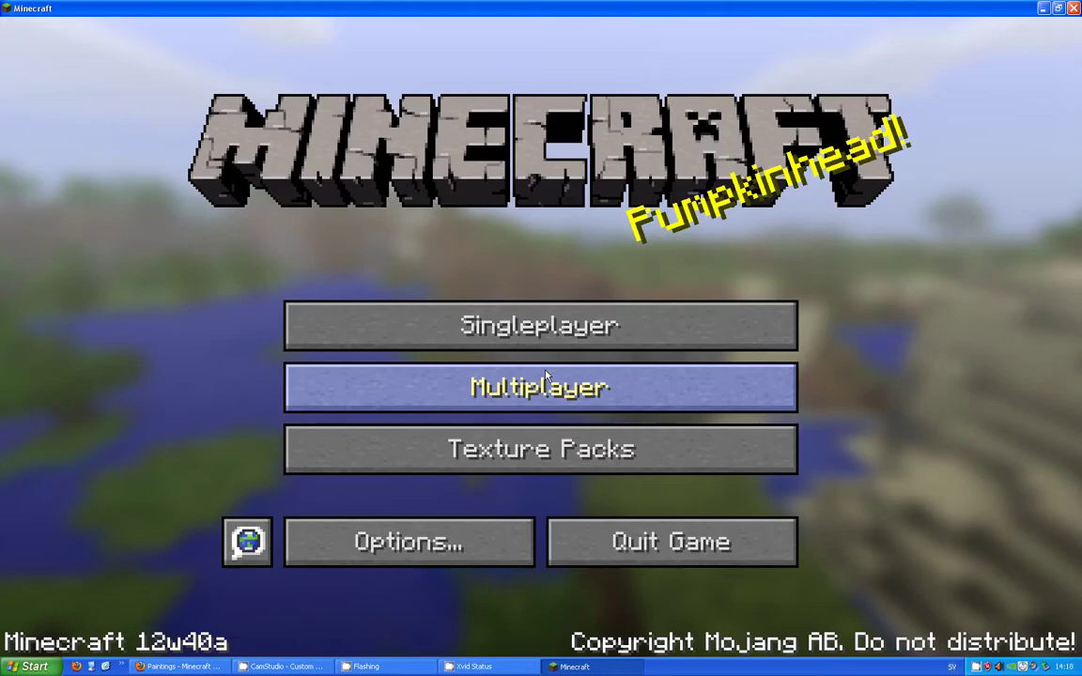
left_click(536, 324)
double_click(372, 182)
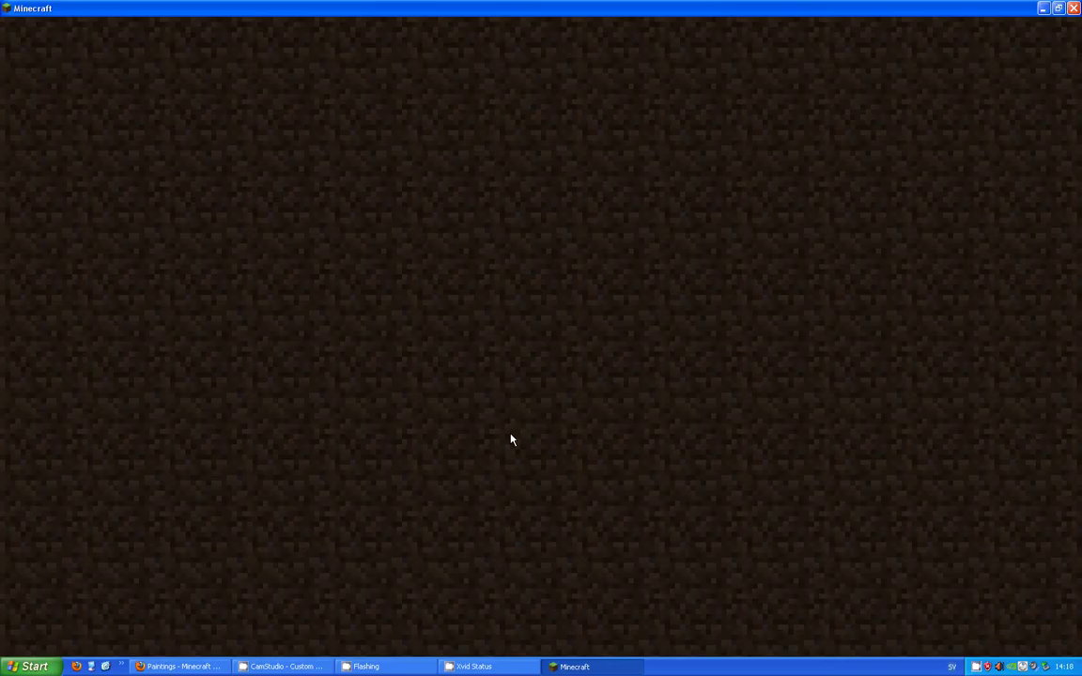
Step: Examine the changed painting on the plank wall up close and from several angles
key("s")
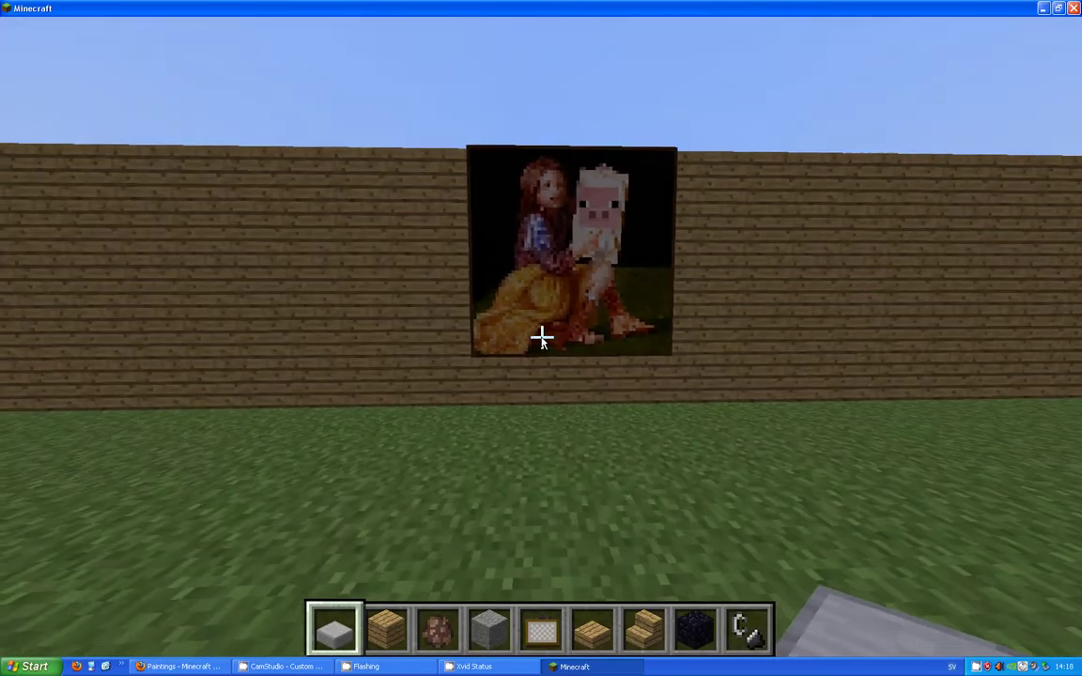
key("a")
key("w")
key("d")
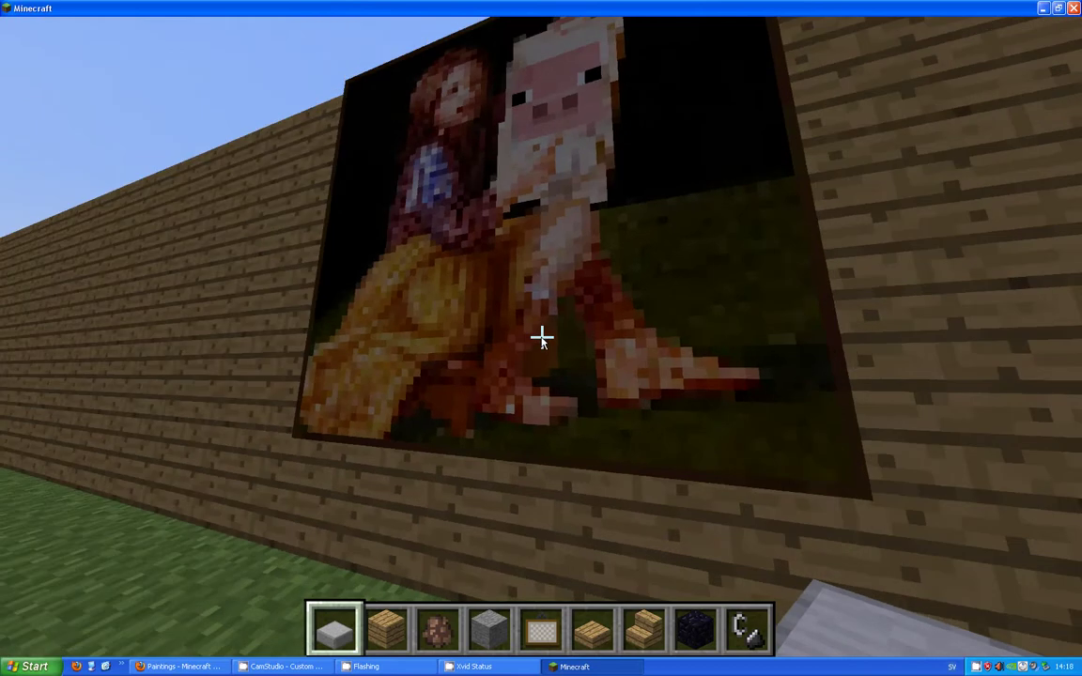
key("s")
key("a")
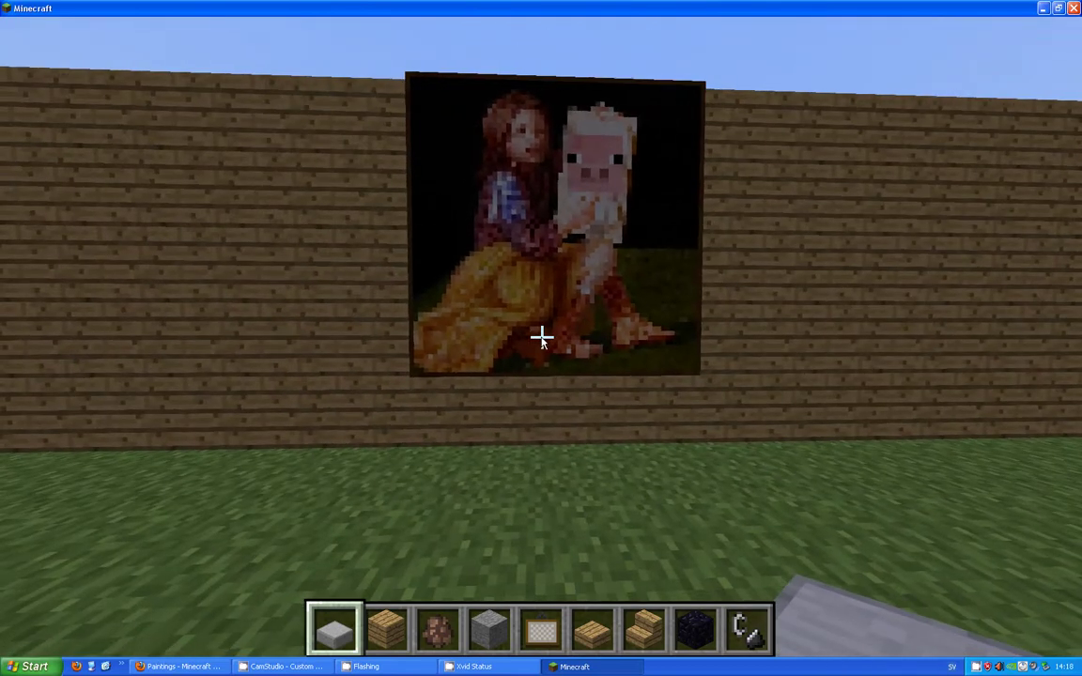
key("a")
key("d")
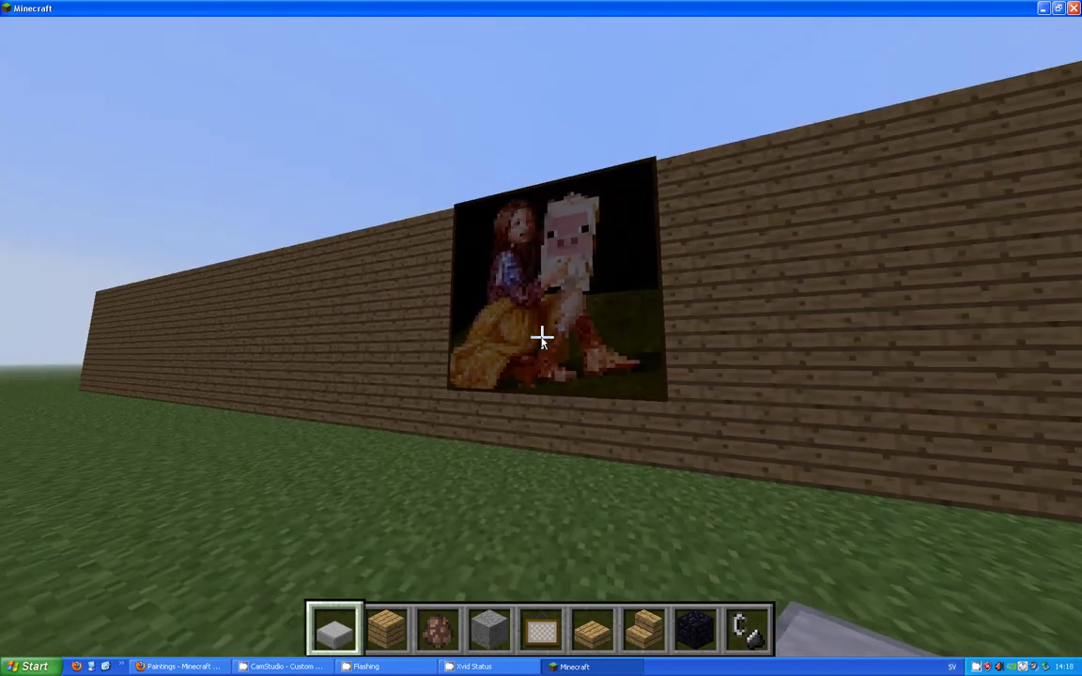
key("a")
key("w")
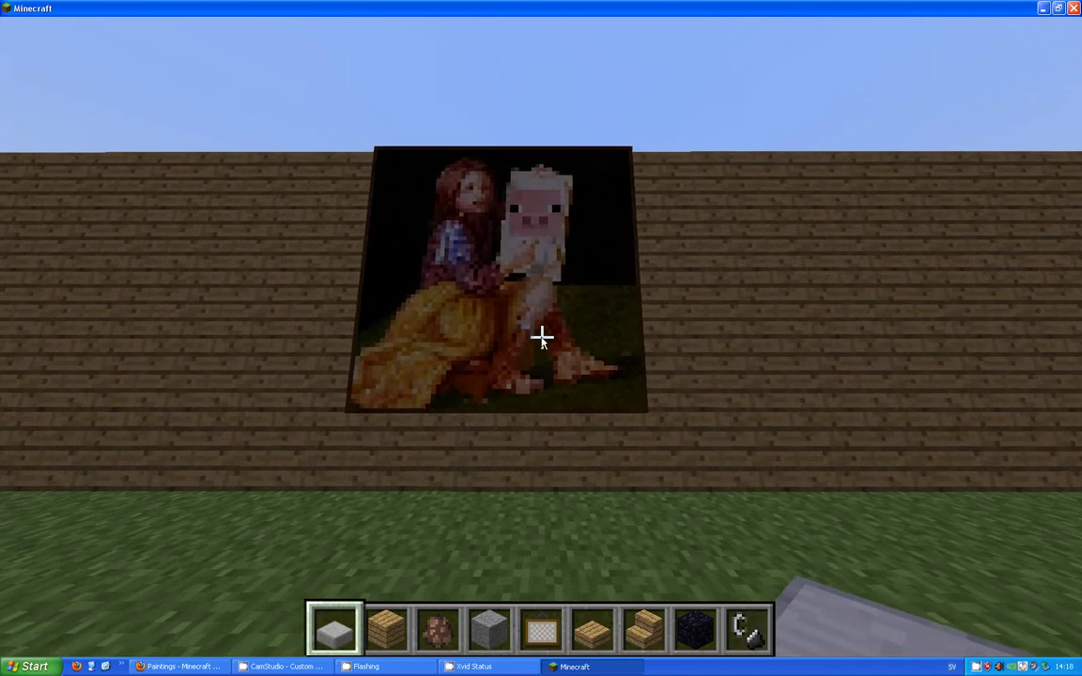
key("a")
key("d")
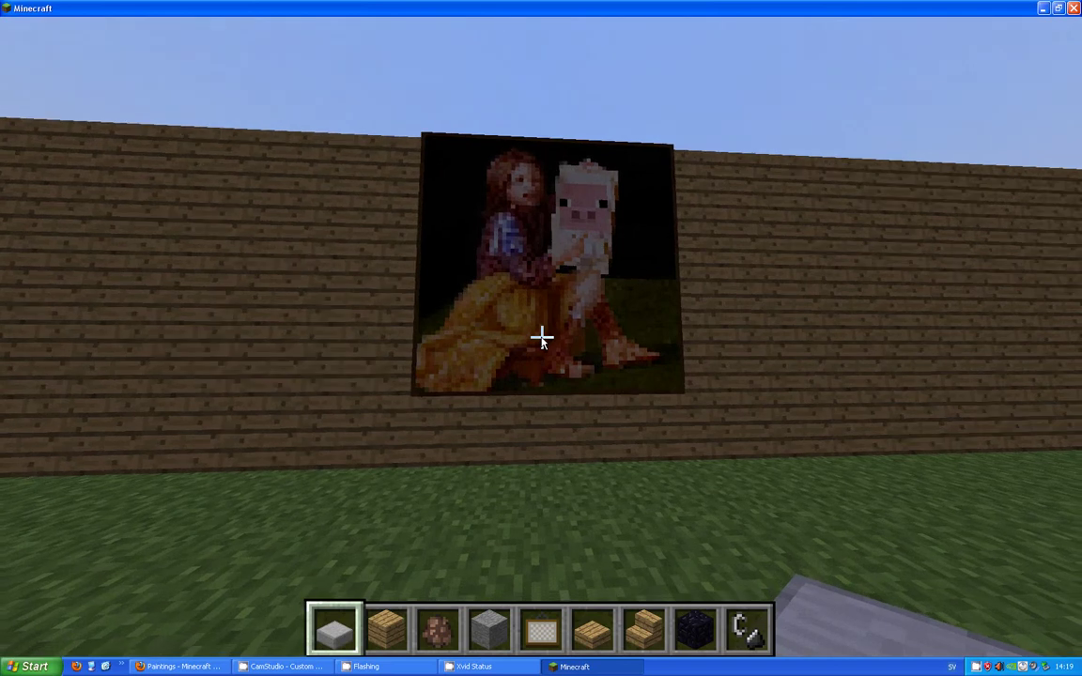
key("a")
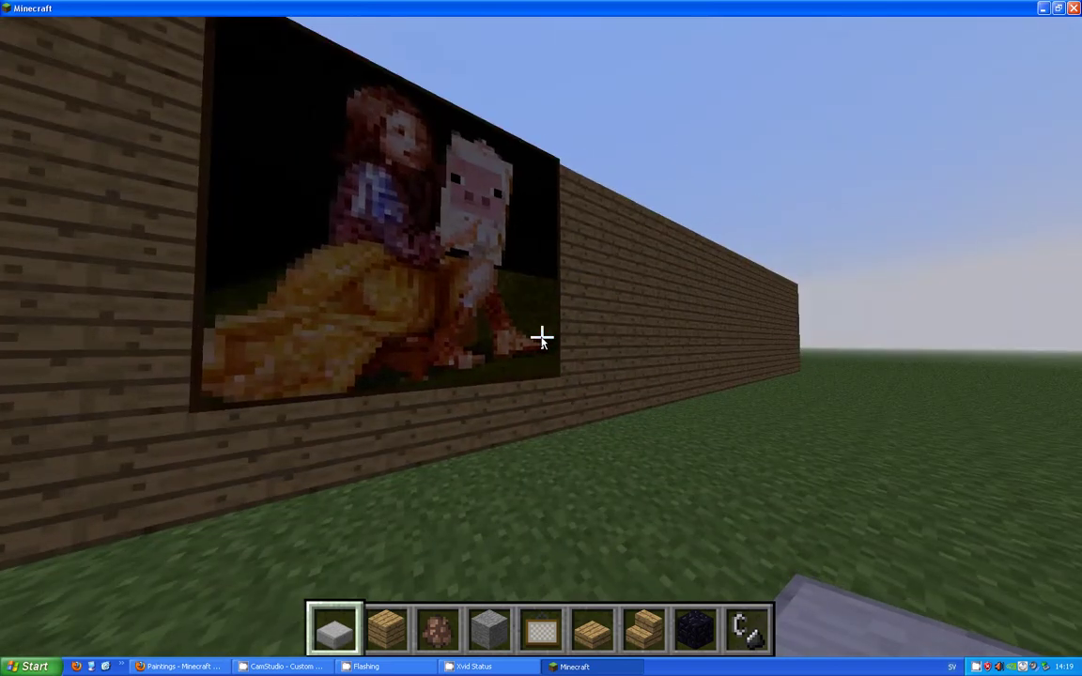
key("d")
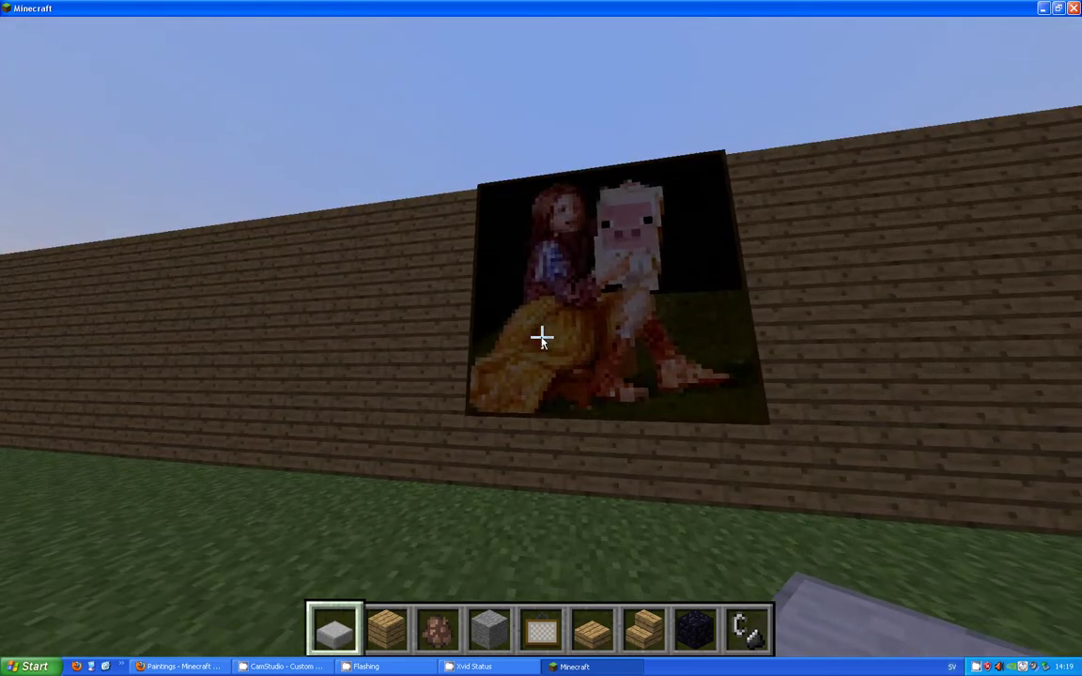
key("d")
key("a")
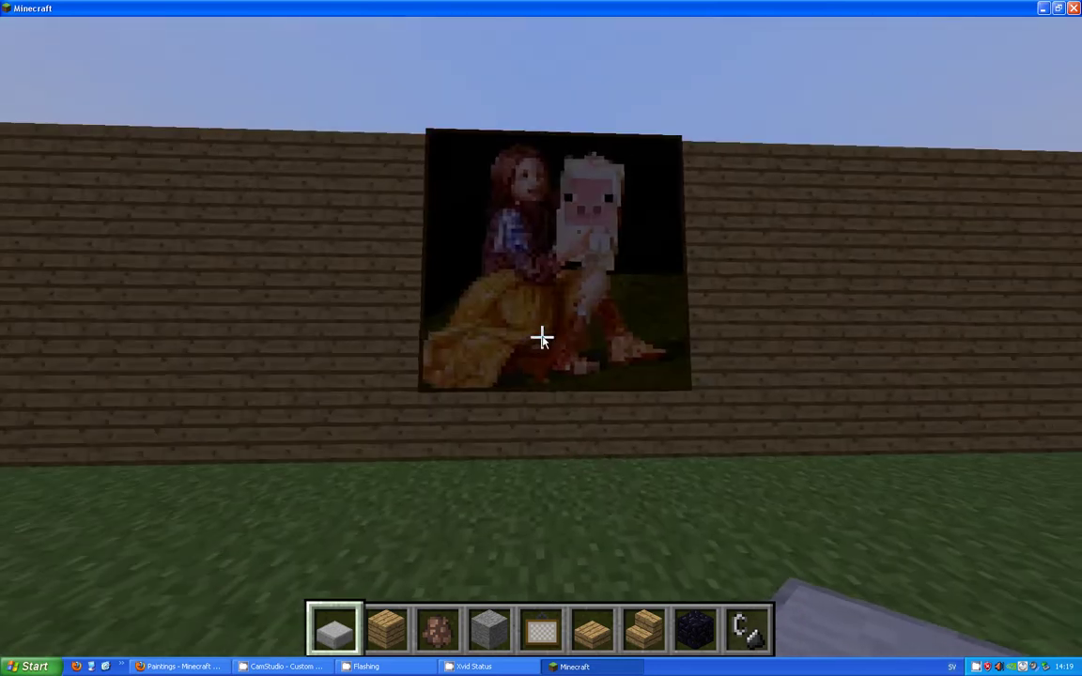
key("d")
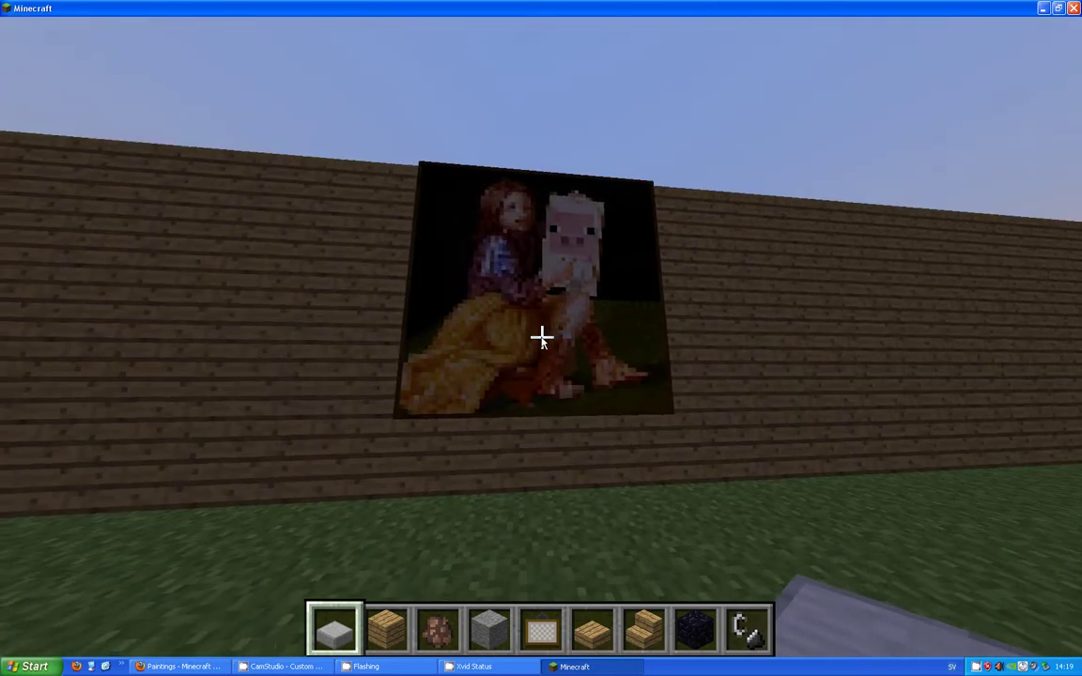
Step: Move to the bare wall beside the large painting and hang another painting there
key("w")
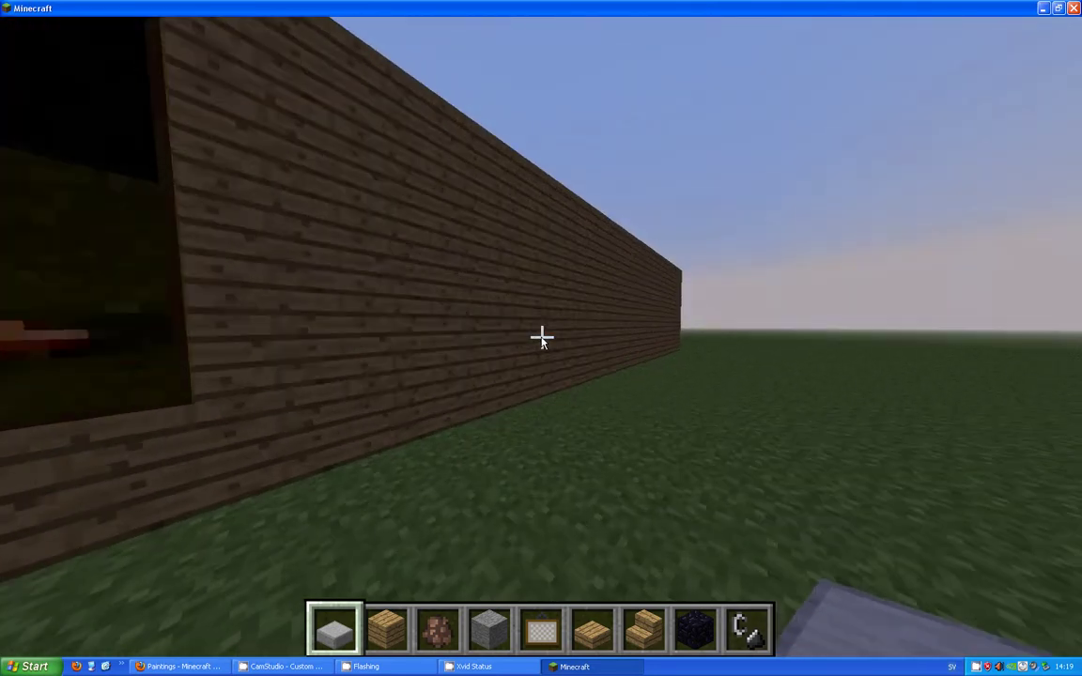
scroll(542, 338, "down", 4)
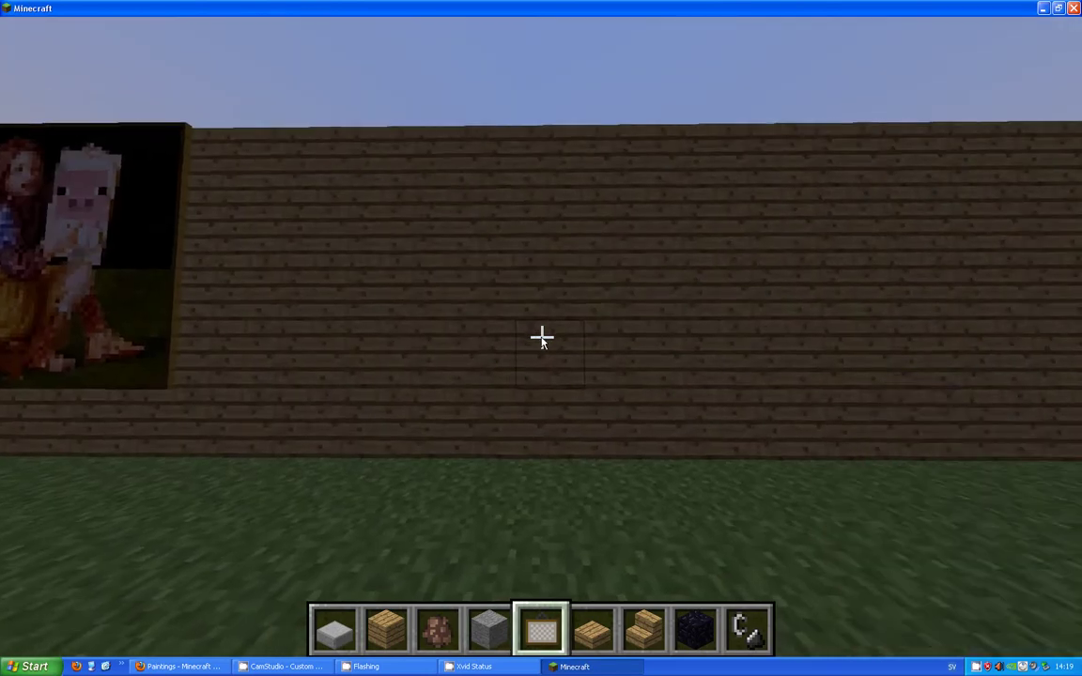
right_click(541, 338)
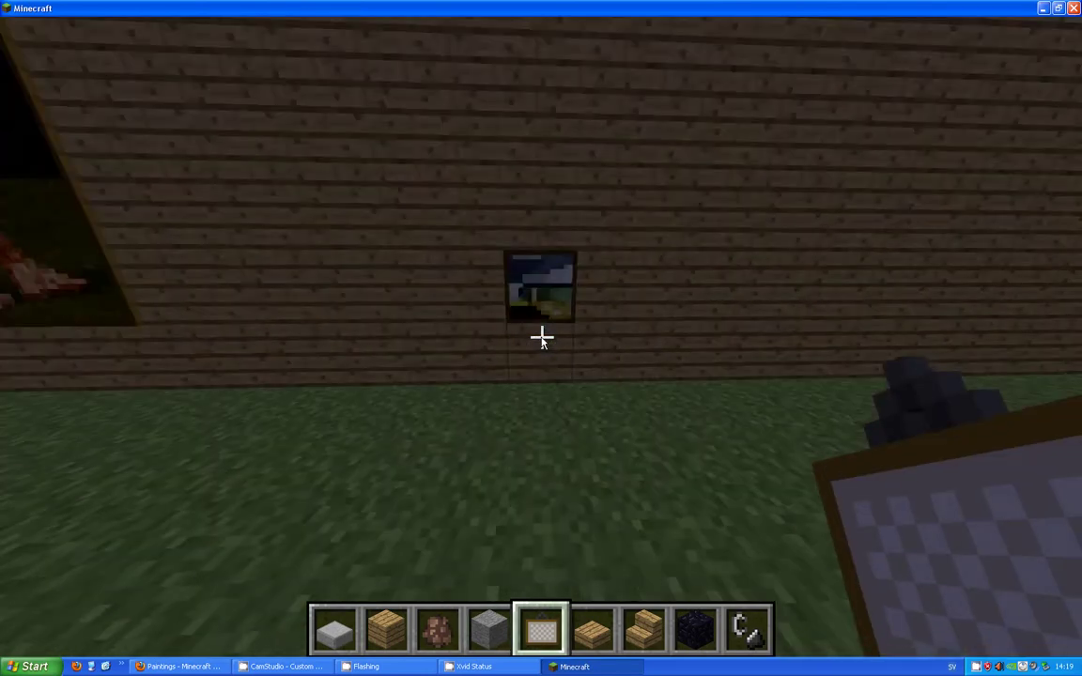
type("t")
type("/cyclep")
type("ainting")
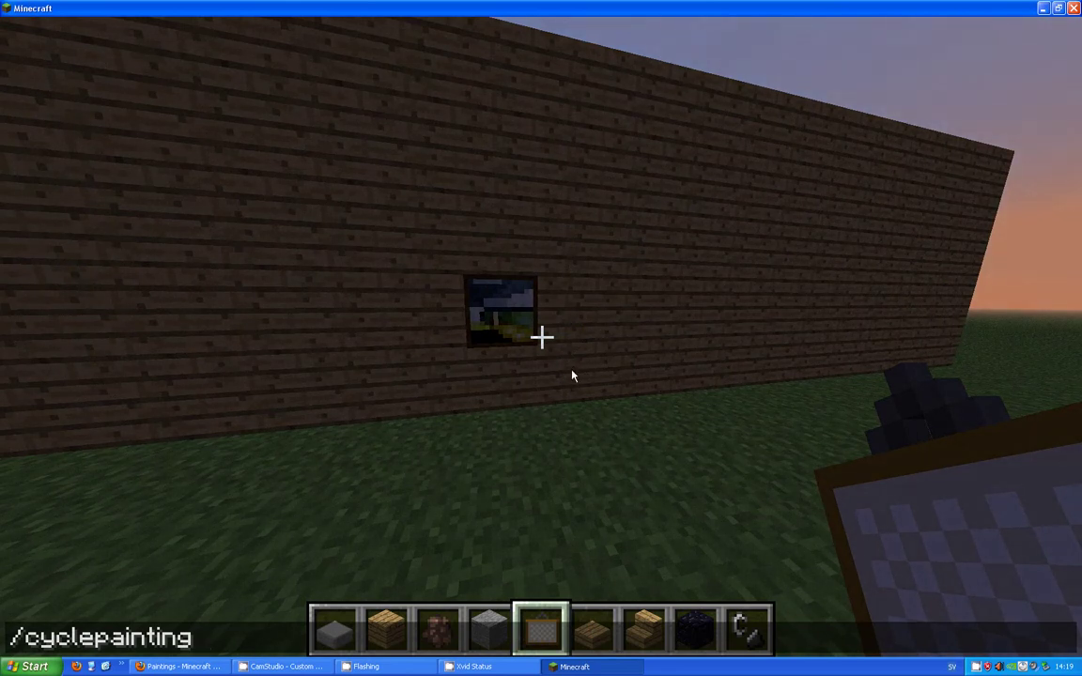
key("BackSpace")
key("BackSpace")
key("BackSpace")
key("BackSpace")
key("BackSpace")
key("BackSpace")
key("BackSpace")
key("BackSpace")
key("BackSpace")
key("BackSpace")
key("BackSpace")
key("BackSpace")
key("BackSpace")
key("BackSpace")
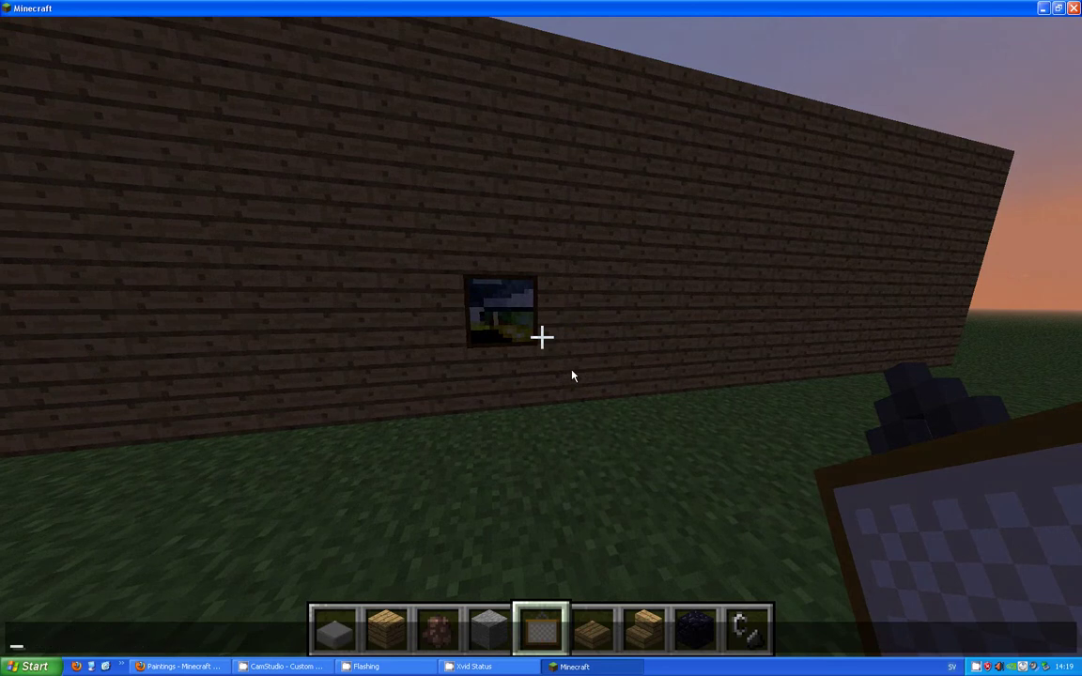
key("Escape")
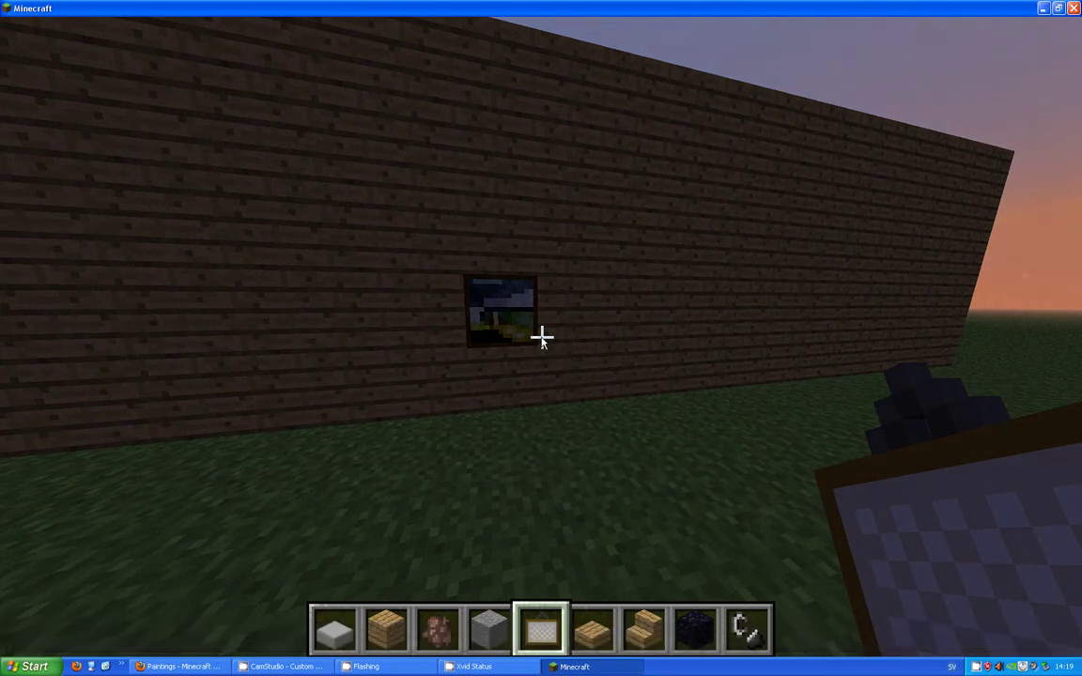
Step: Return to face the large painting and set the world time to 0 with the chat command /time set 0
key("w")
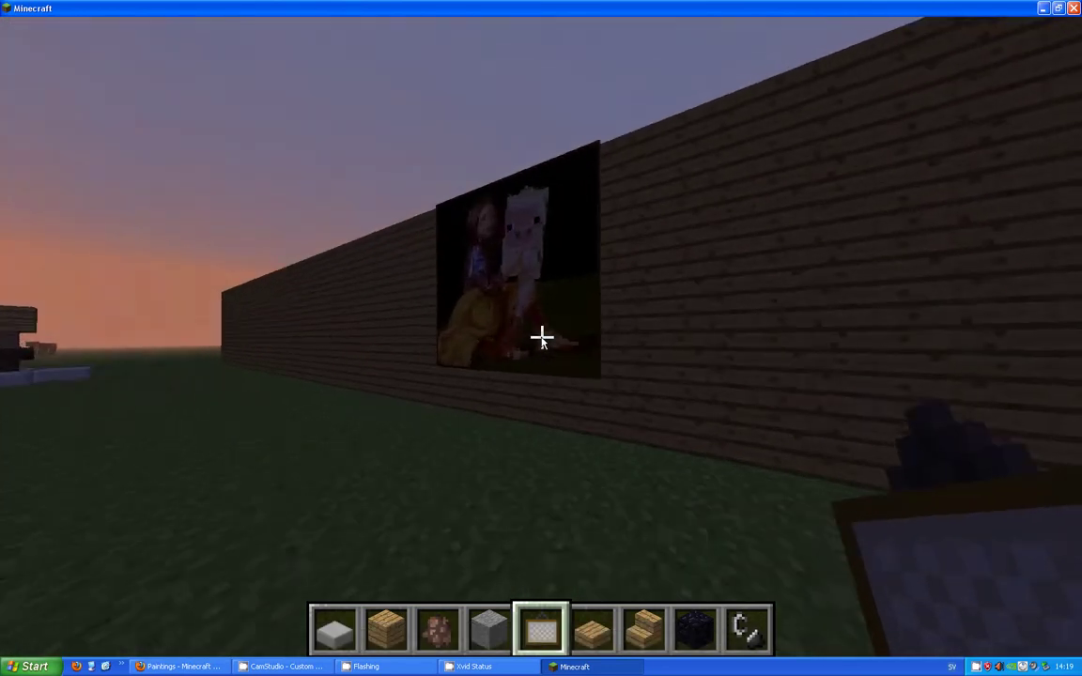
type("t")
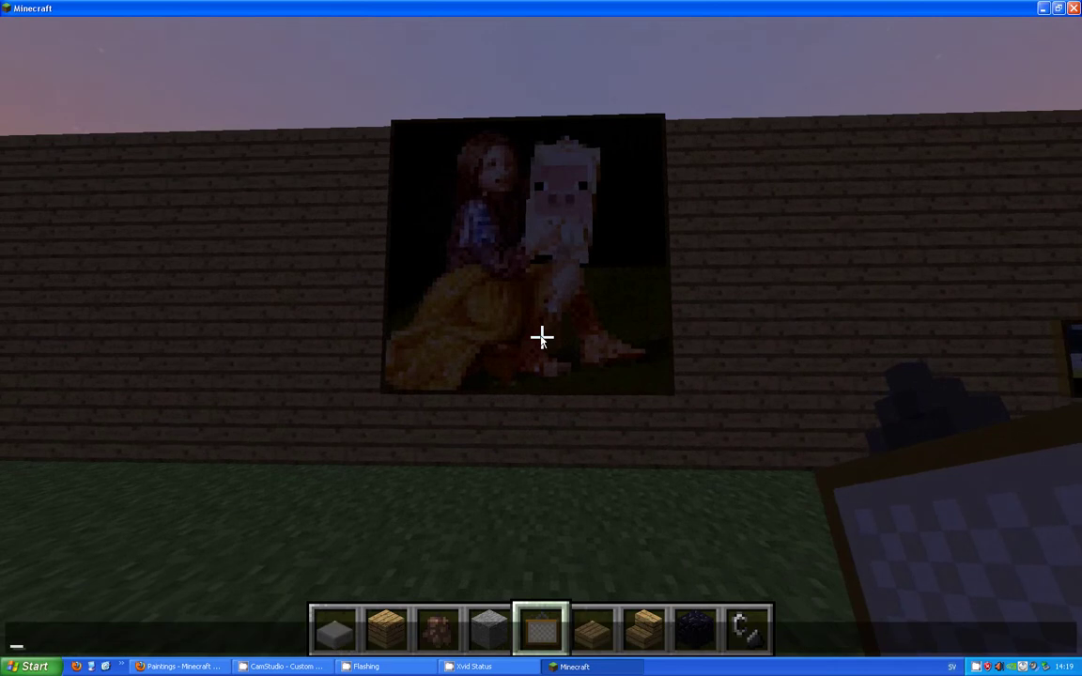
type("/time set 0")
key("Return")
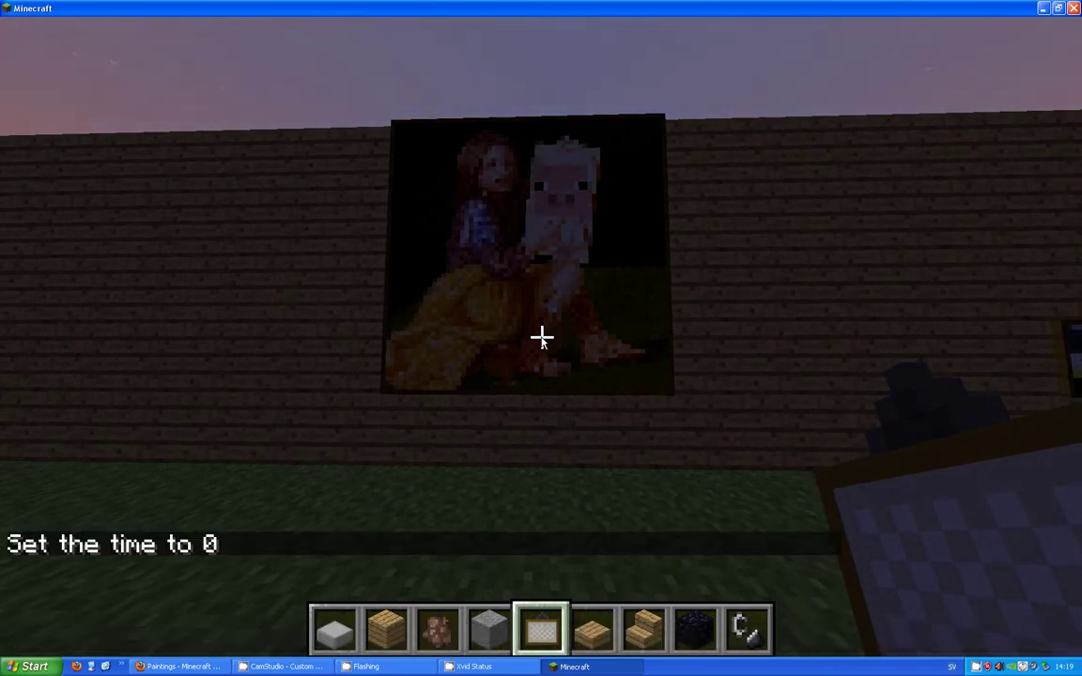
Step: Examine the large painting in daylight up close, from farther back beside the small one, and along the wall
key("w")
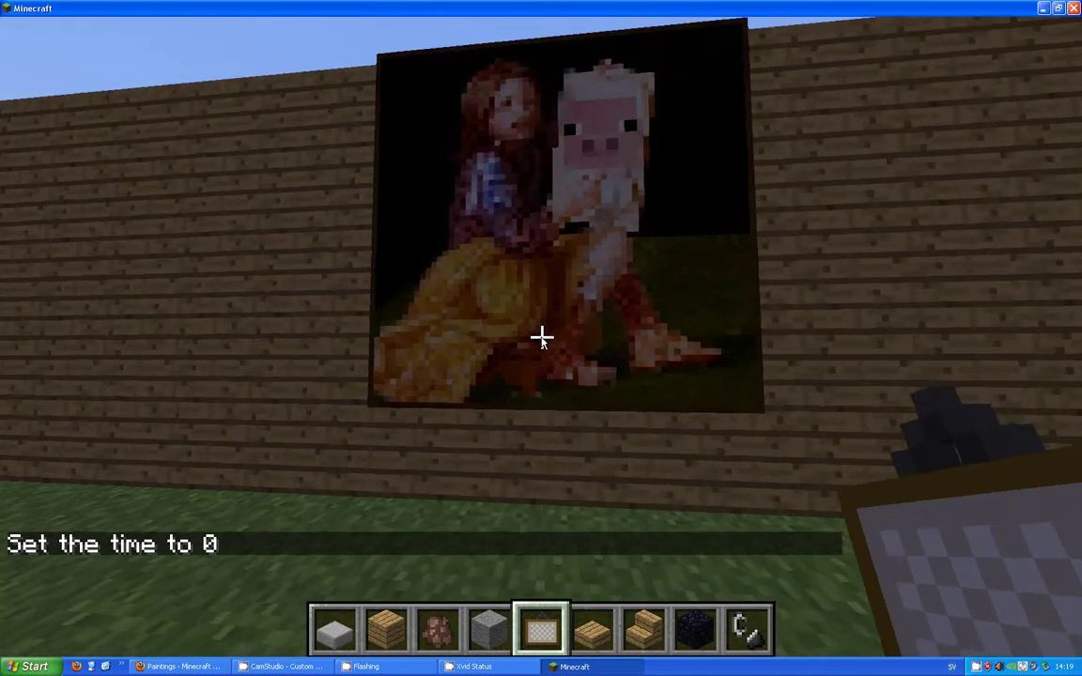
key("a")
key("s")
key("d")
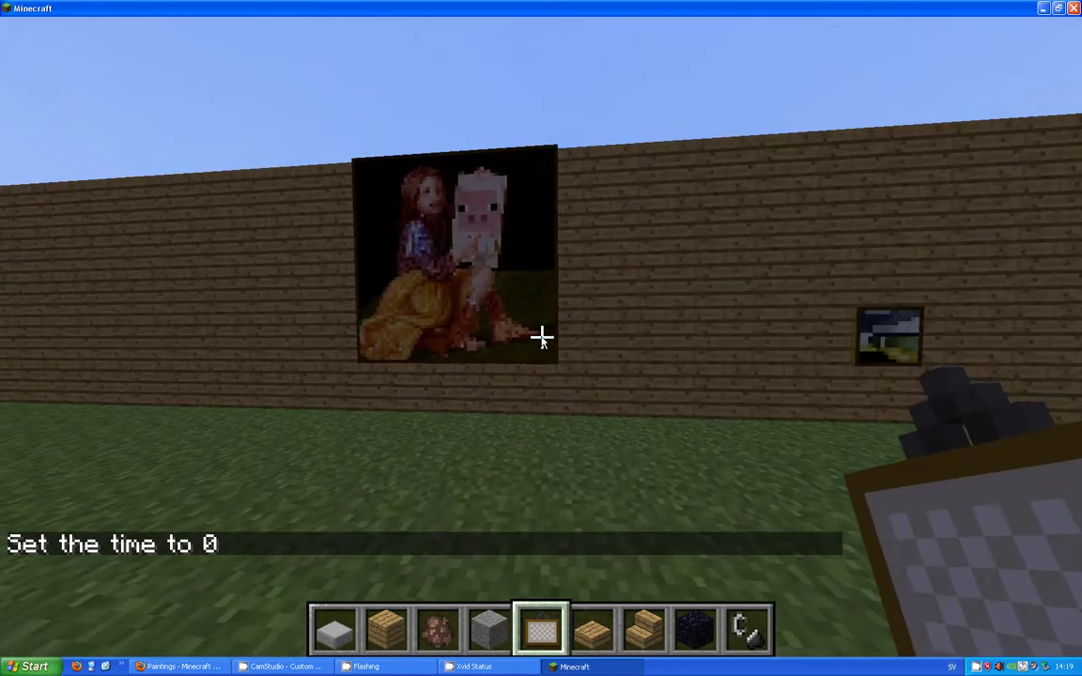
key("w")
key("a")
key("s")
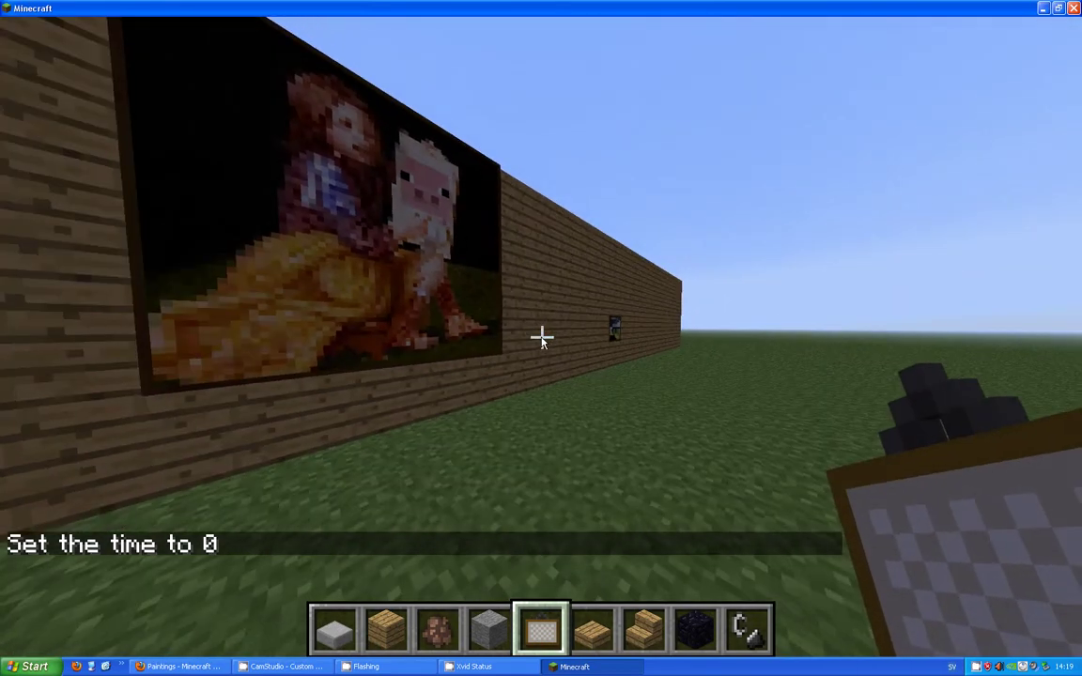